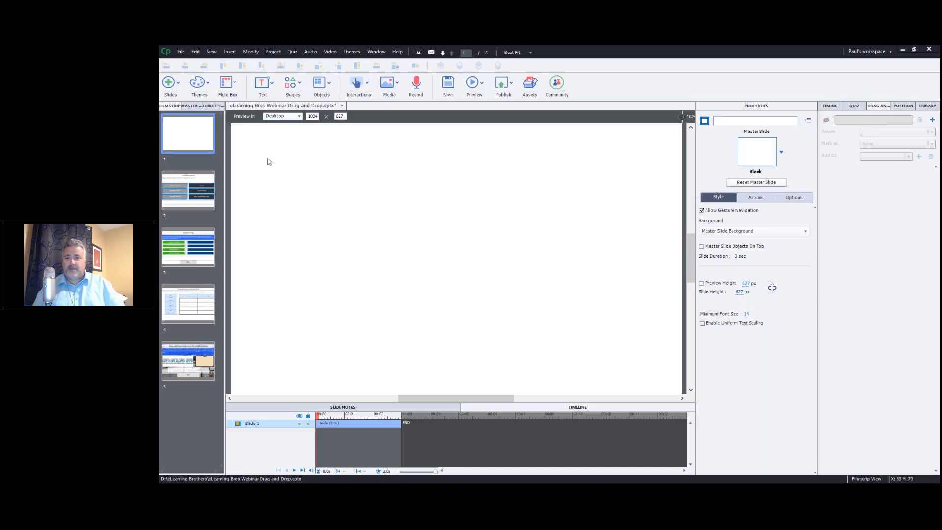
# Divide the blank first slide into five vertically stacked fluid boxes.
pyautogui.click(236, 86)
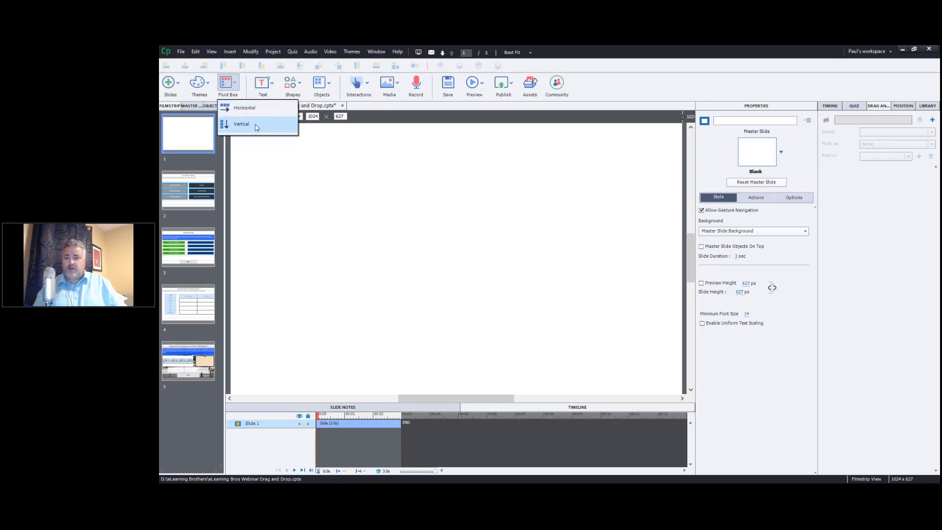
pyautogui.moveTo(255, 125)
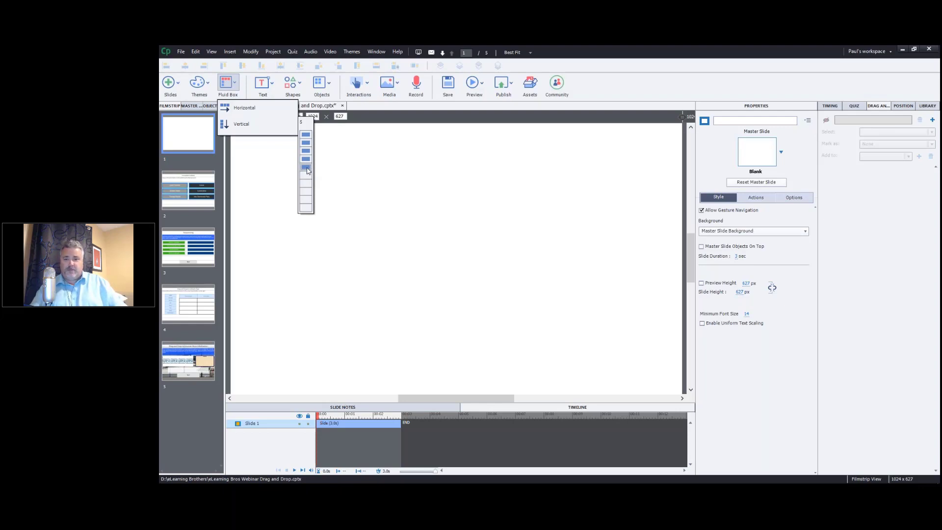
pyautogui.click(307, 170)
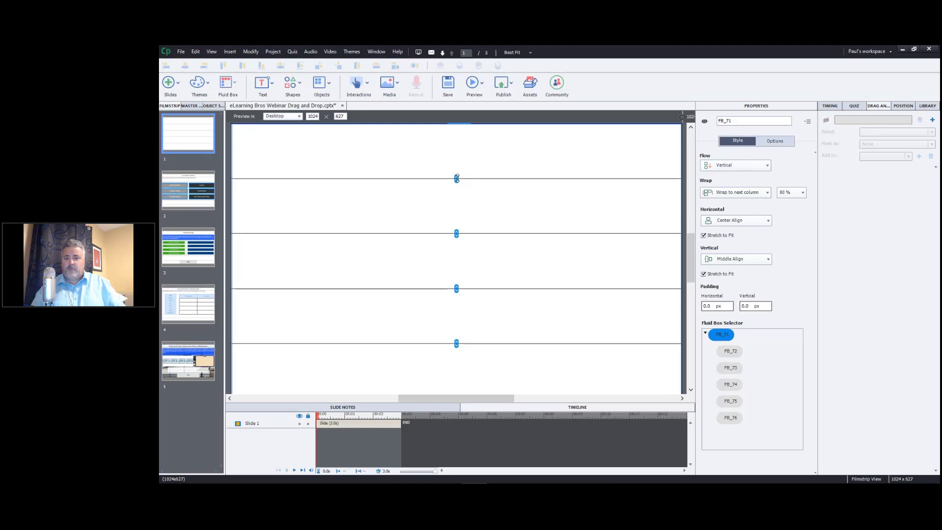
# Resize the stacked fluid boxes to about 58 px high for the first, 89 px for the second and 349 px for the middle, leaving two short ones below.
pyautogui.moveTo(456, 178); pyautogui.dragTo(456, 149)
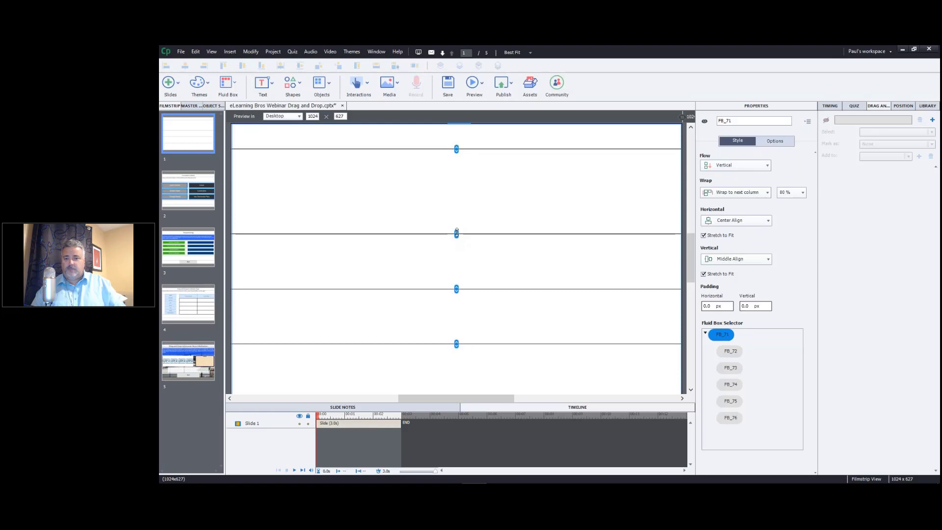
pyautogui.moveTo(456, 233); pyautogui.dragTo(456, 188)
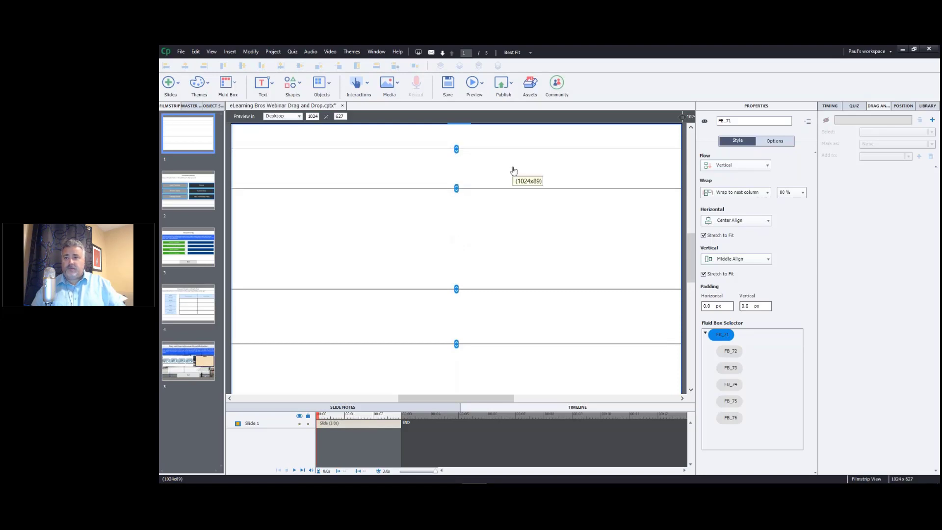
pyautogui.press('Delete')
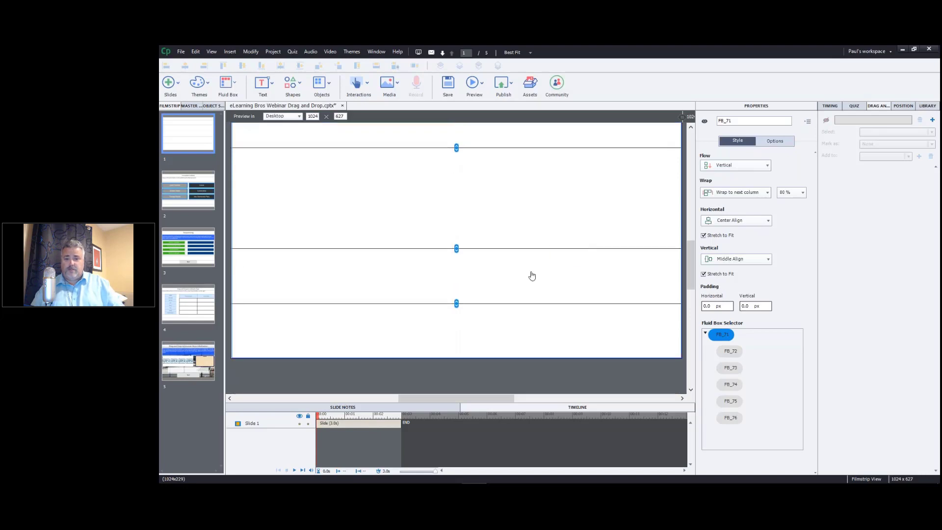
pyautogui.moveTo(456, 303); pyautogui.dragTo(456, 334)
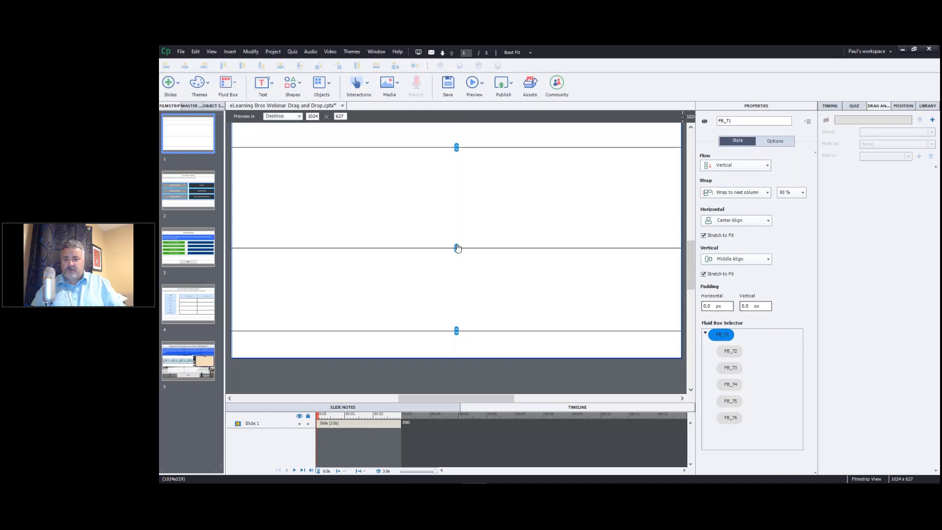
pyautogui.moveTo(456, 249); pyautogui.dragTo(456, 300)
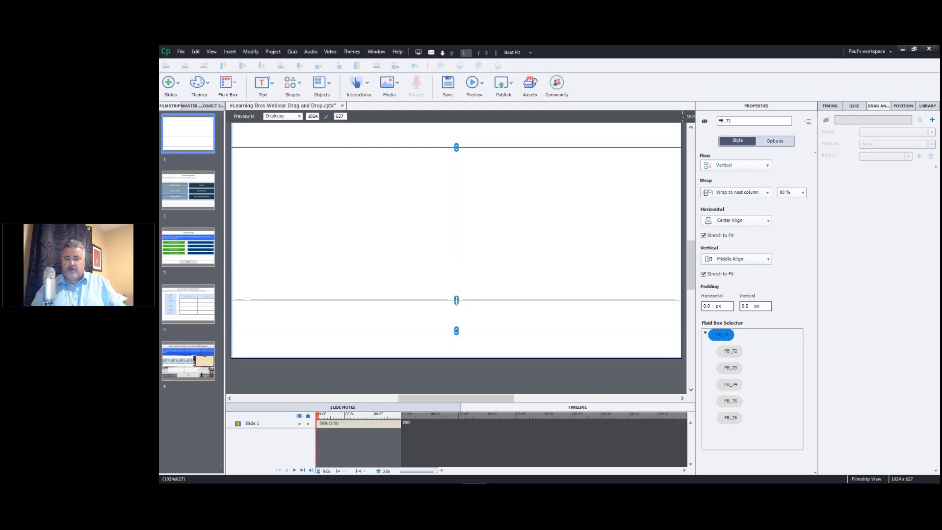
# Split the large middle fluid box into two horizontal fluid boxes.
pyautogui.click(497, 224)
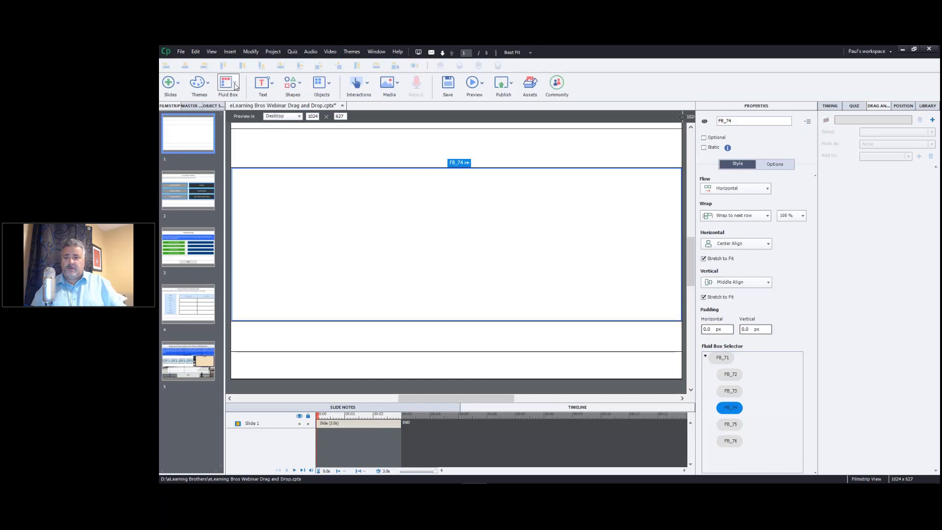
pyautogui.click(235, 87)
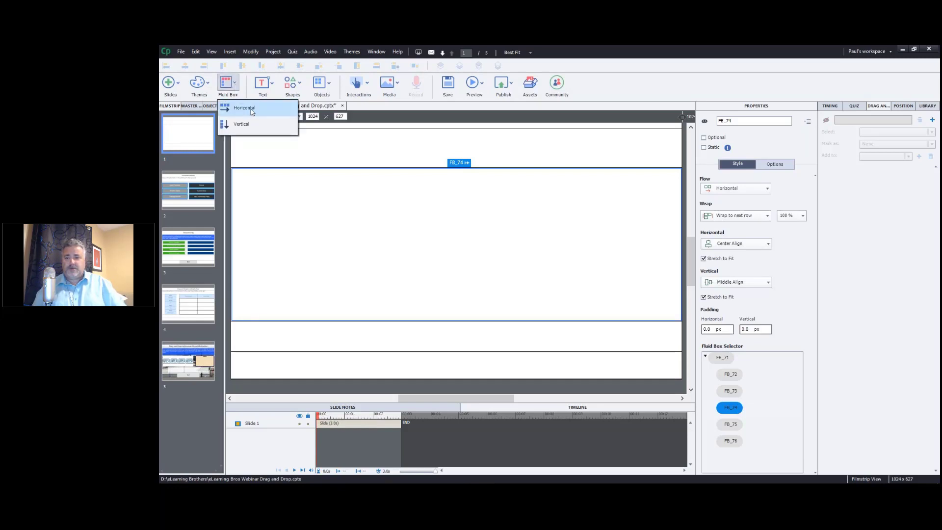
pyautogui.moveTo(252, 112)
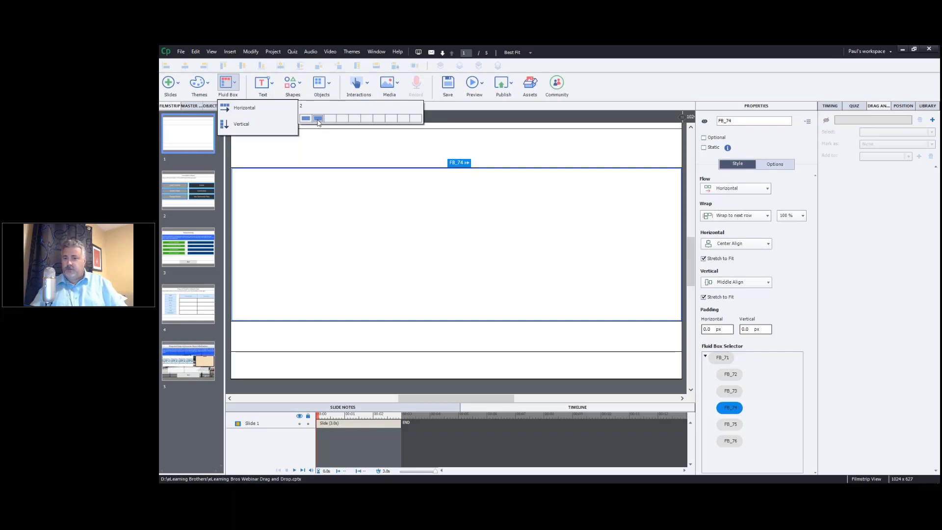
pyautogui.click(318, 118)
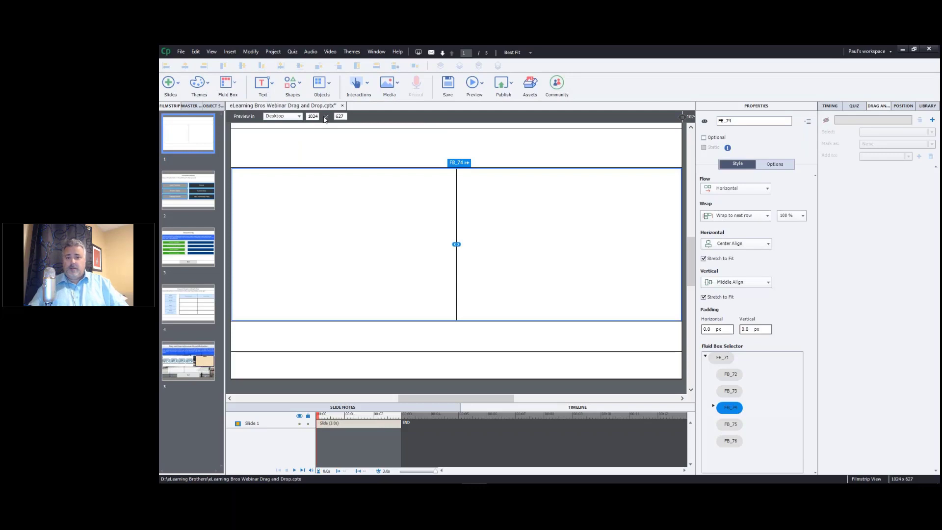
# Add a text caption to the topmost fluid box and set its caption type to transparent.
pyautogui.scroll(1, 567, 221)
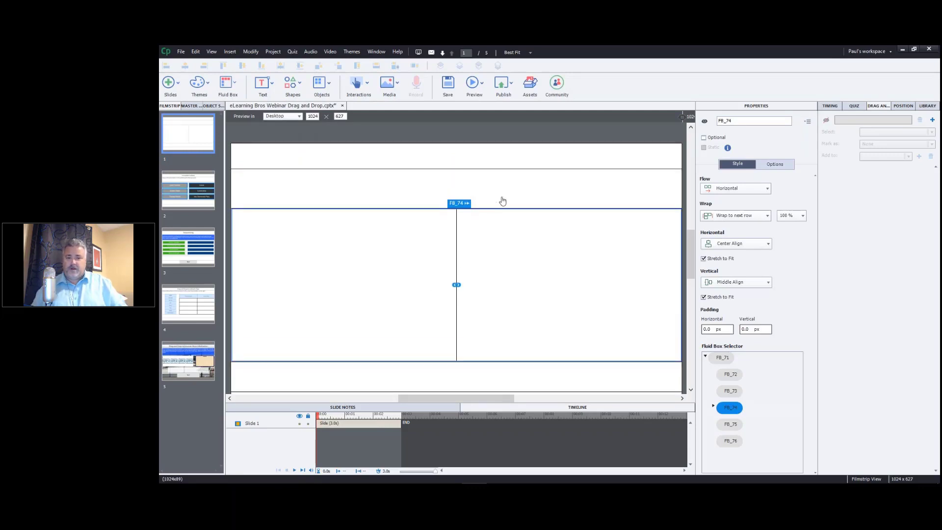
pyautogui.scroll(-2, 503, 201)
pyautogui.scroll(2, 515, 223)
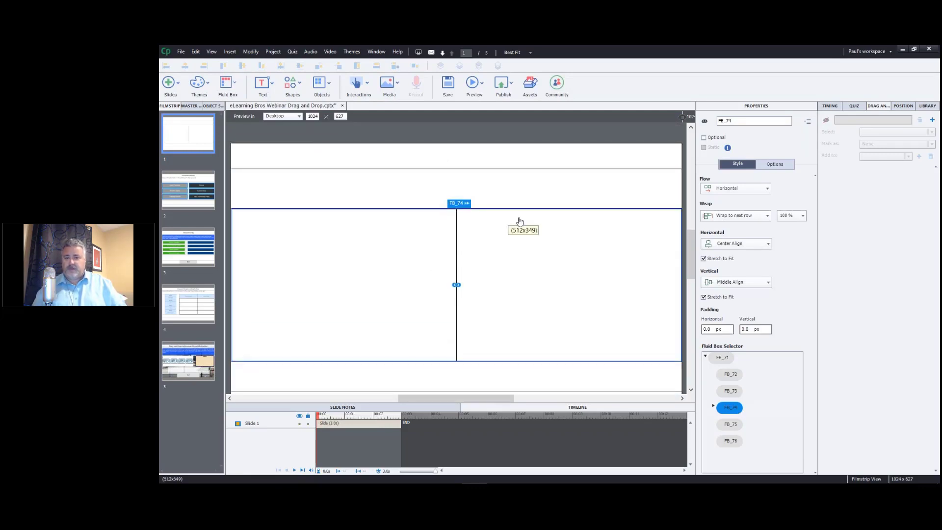
pyautogui.click(466, 161)
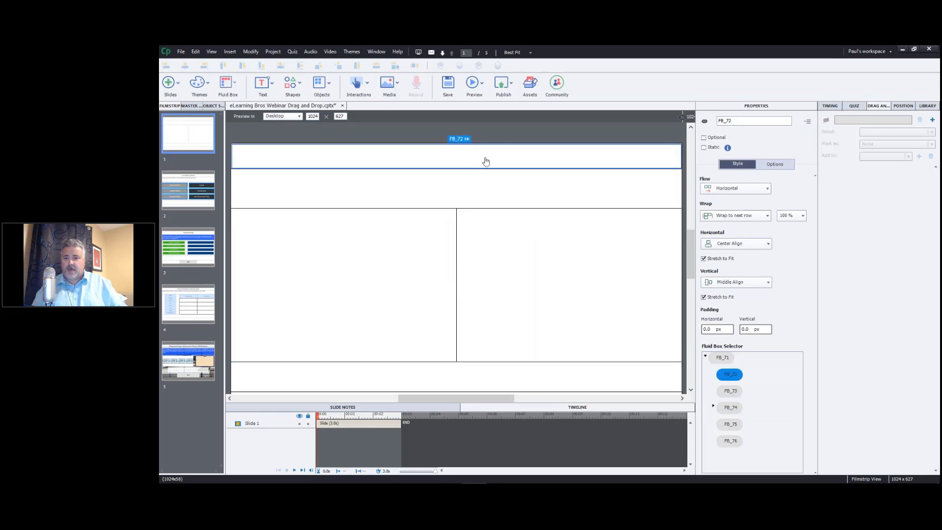
pyautogui.click(271, 83)
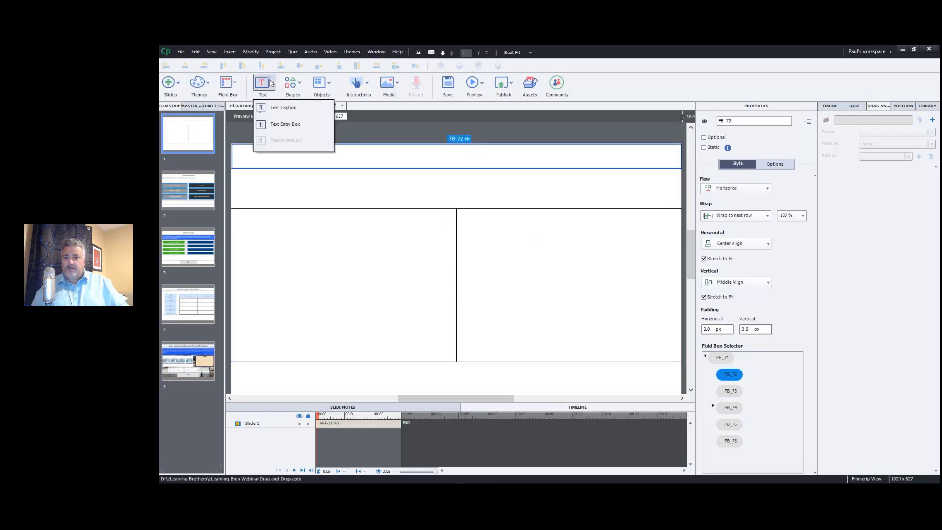
pyautogui.click(283, 107)
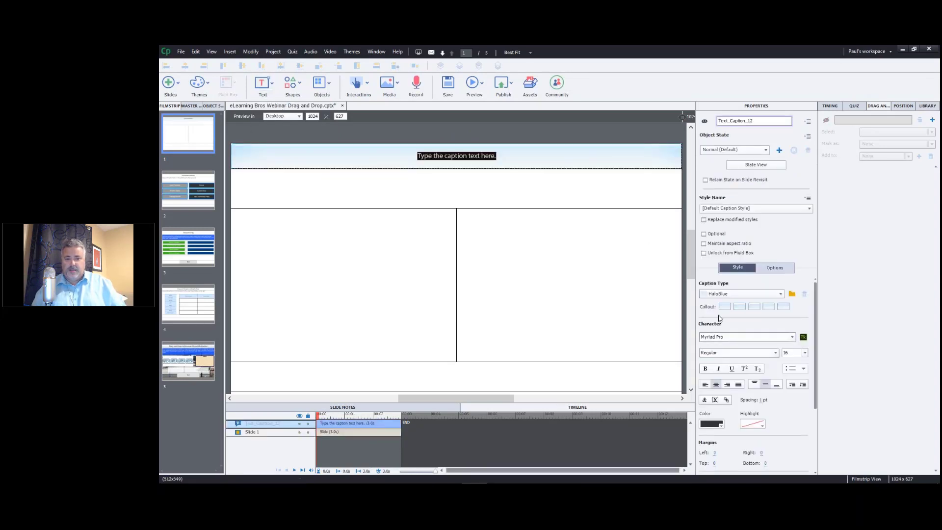
pyautogui.click(745, 296)
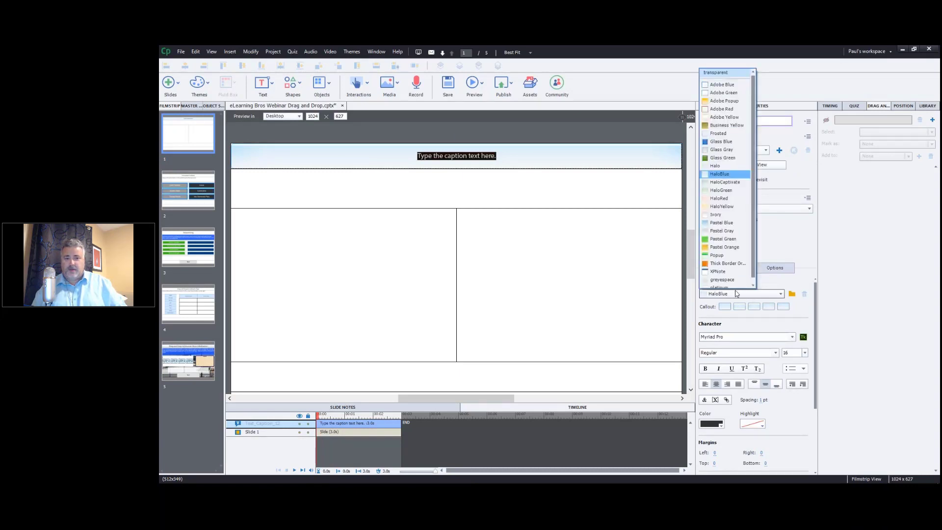
pyautogui.click(730, 73)
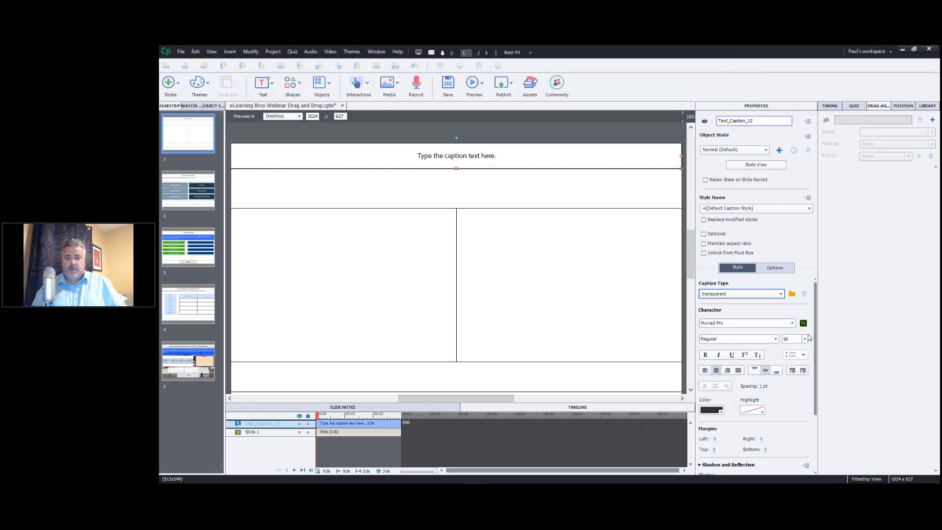
# Increase the title caption's font size to 26.
pyautogui.press('Up')
pyautogui.press('Up')
pyautogui.press('Up')
pyautogui.press('Up')
pyautogui.press('Up')
pyautogui.press('Up')
pyautogui.press('Up')
pyautogui.press('Up')
pyautogui.press('Up')
pyautogui.press('Up')
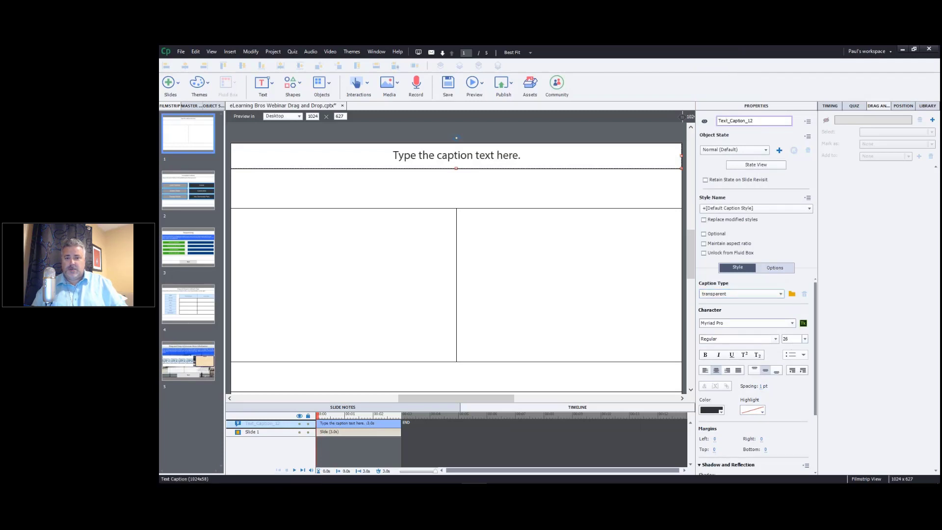
# Replace the title caption's placeholder text with "Drag and Drop".
pyautogui.doubleClick(512, 176)
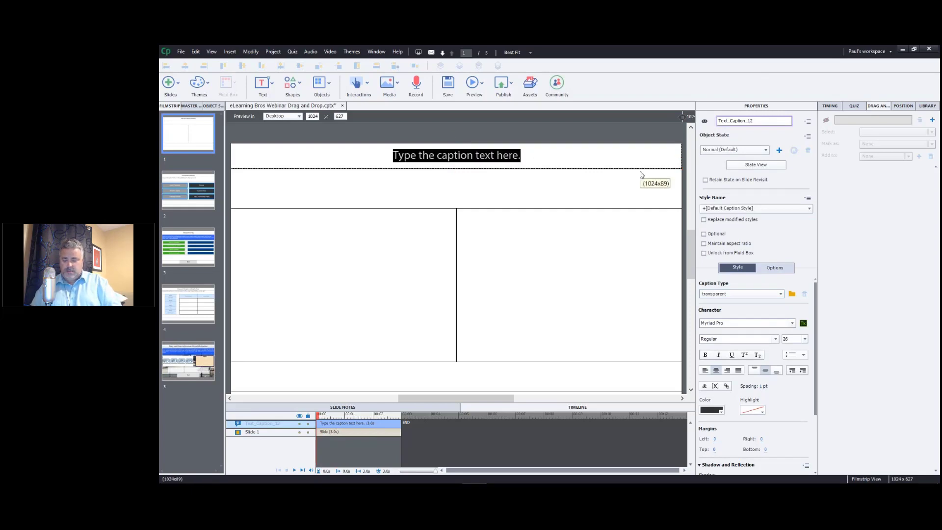
pyautogui.write('Drag ')
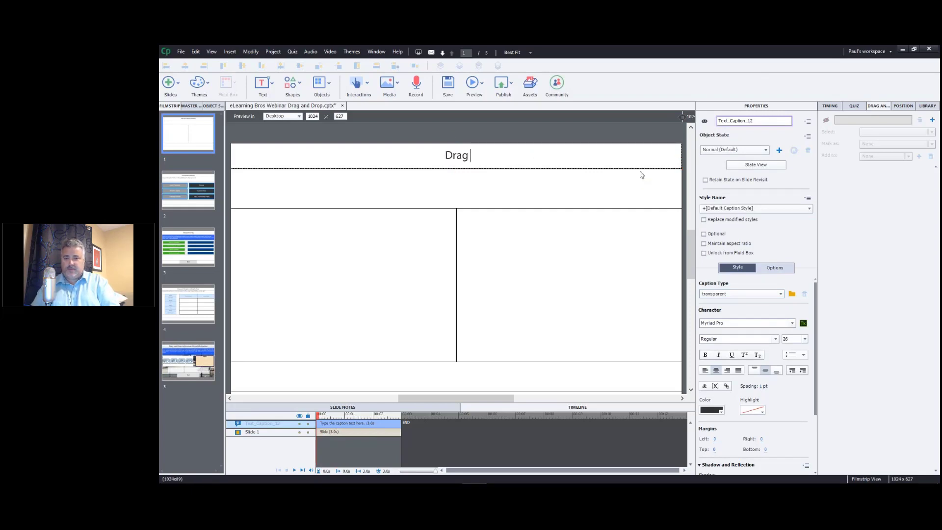
pyautogui.write('and Drop')
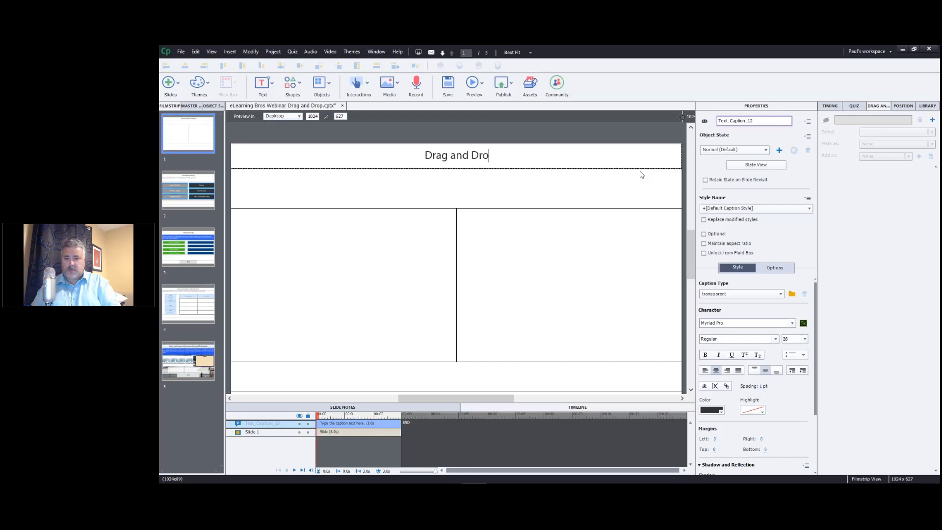
# Add a text caption with the transparent caption type to the fluid box directly below the title.
pyautogui.click(555, 194)
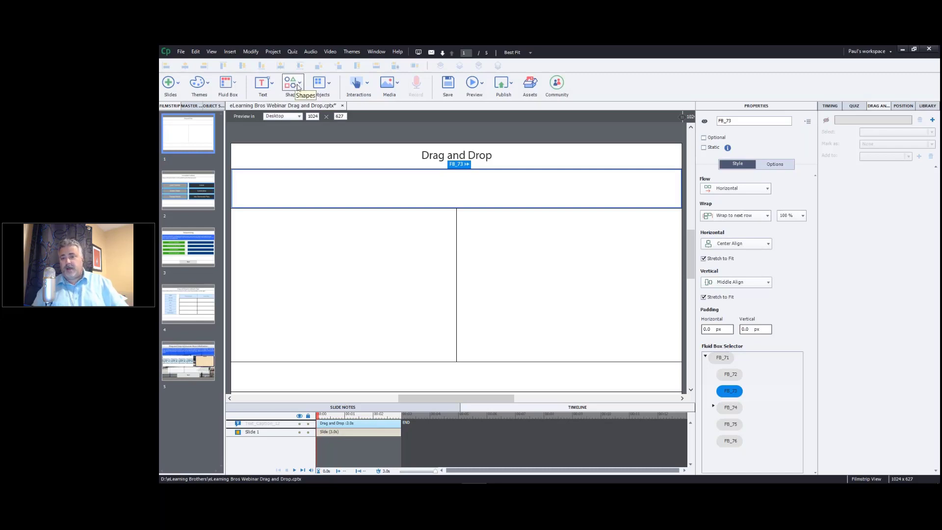
pyautogui.click(267, 86)
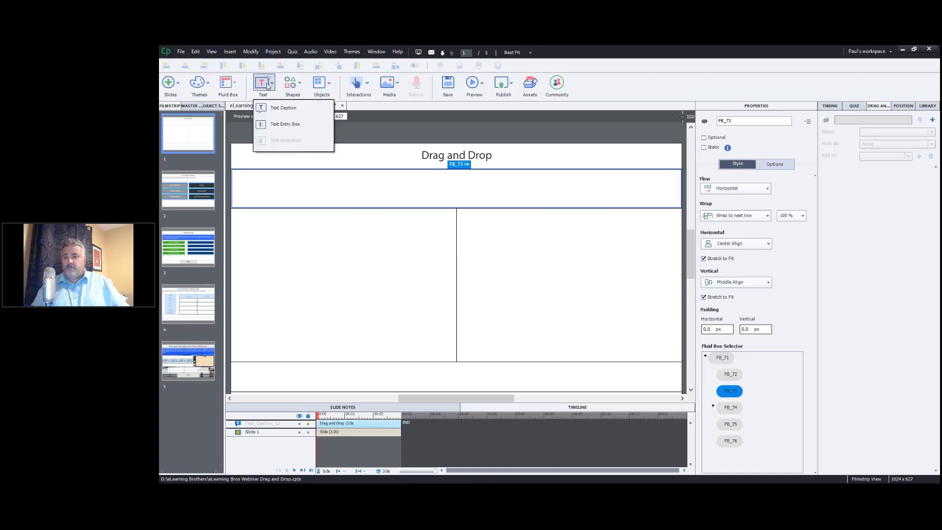
pyautogui.click(283, 107)
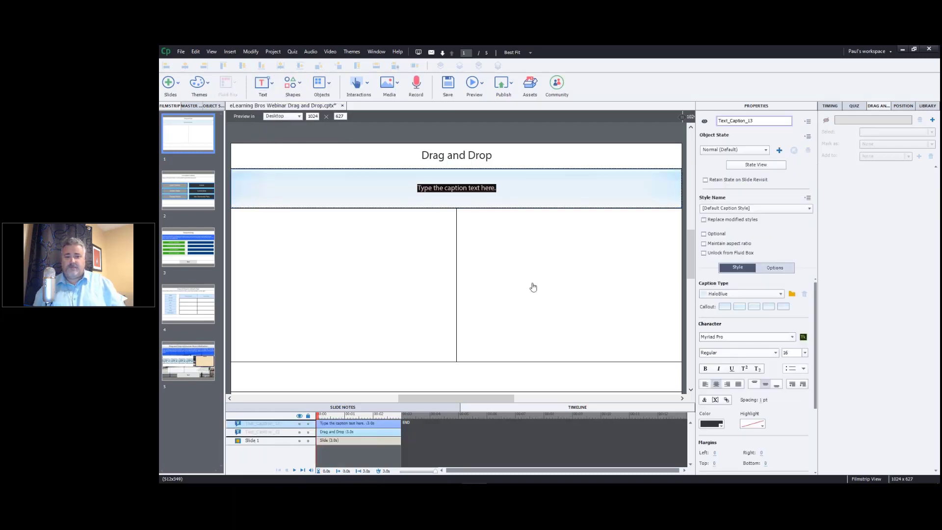
pyautogui.click(720, 292)
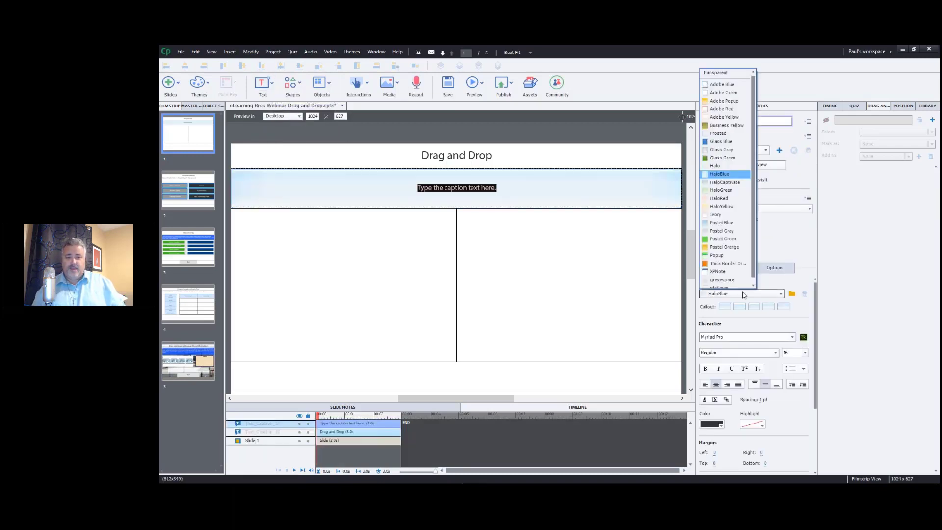
pyautogui.click(715, 73)
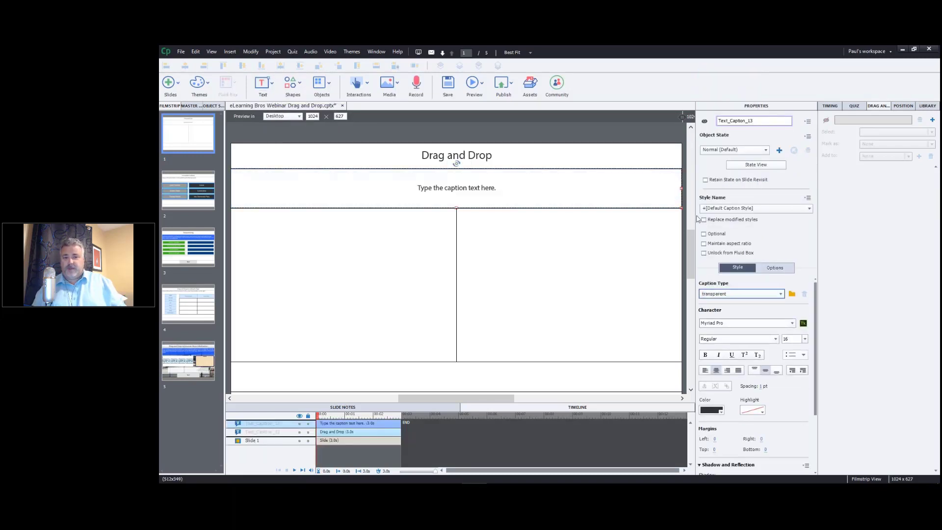
# Replace the second caption's placeholder text with "Drag and drop the items on the left to the correct items on the right.".
pyautogui.doubleClick(489, 188)
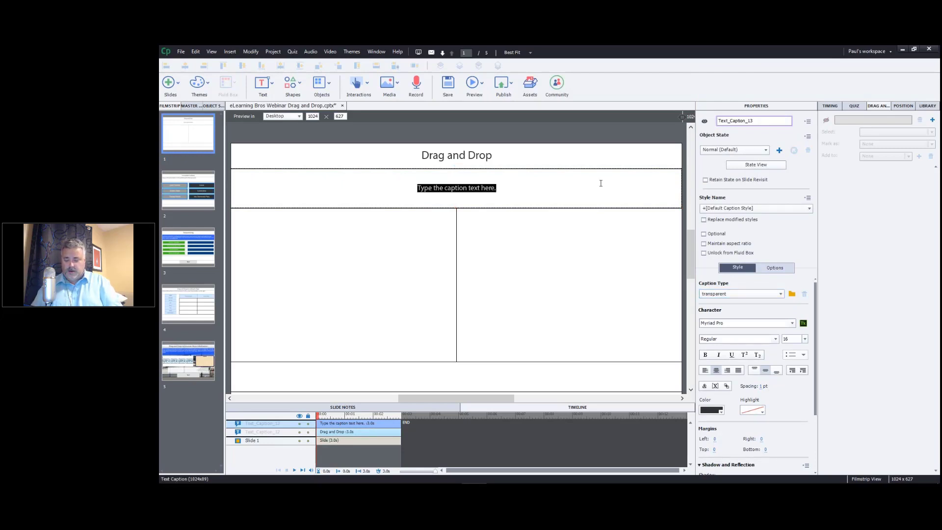
pyautogui.write('Drag and d')
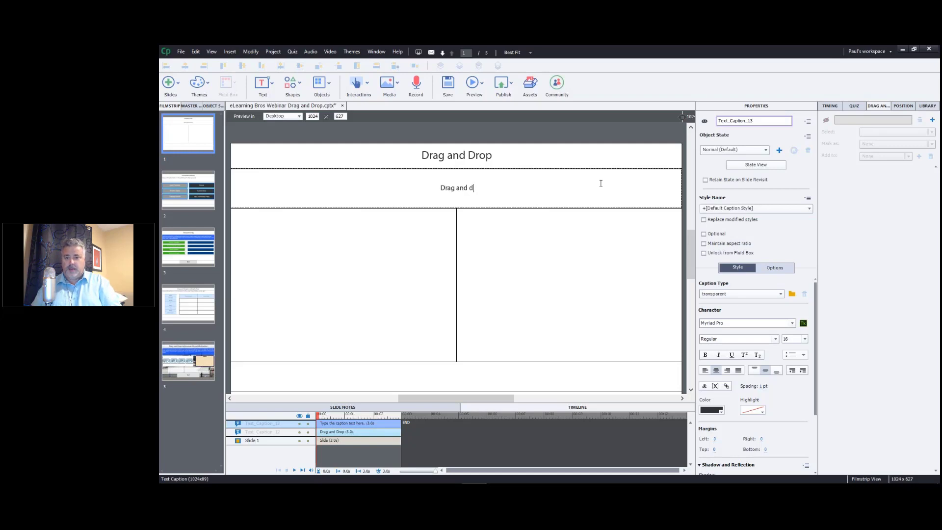
pyautogui.write('rop the ite')
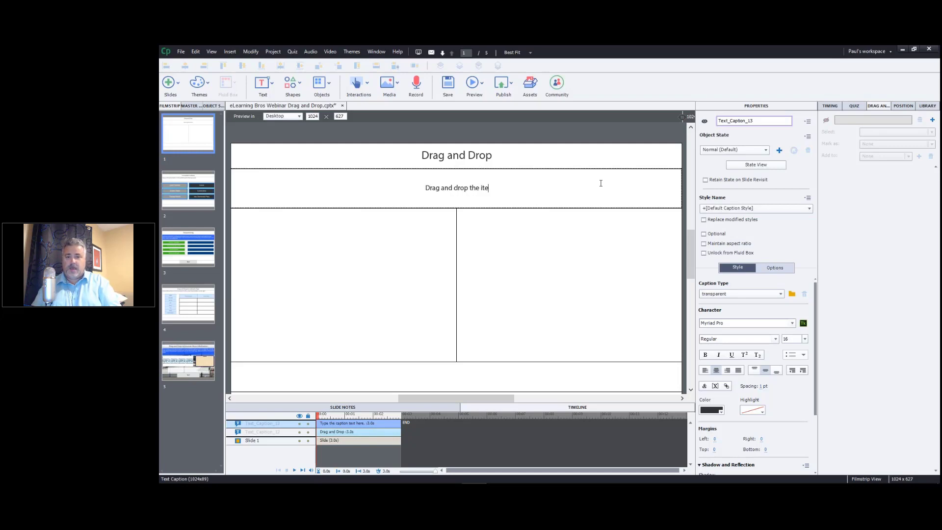
pyautogui.write('ms on the left')
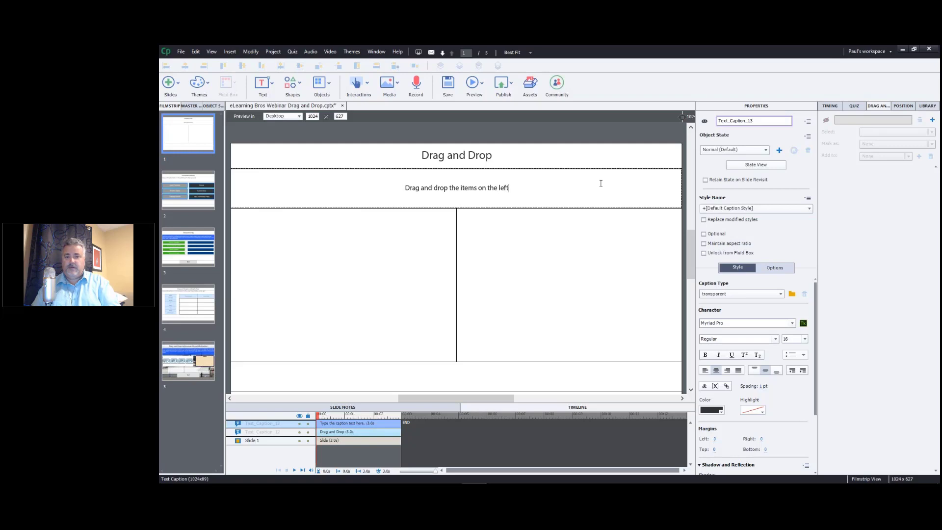
pyautogui.write(' to the correct')
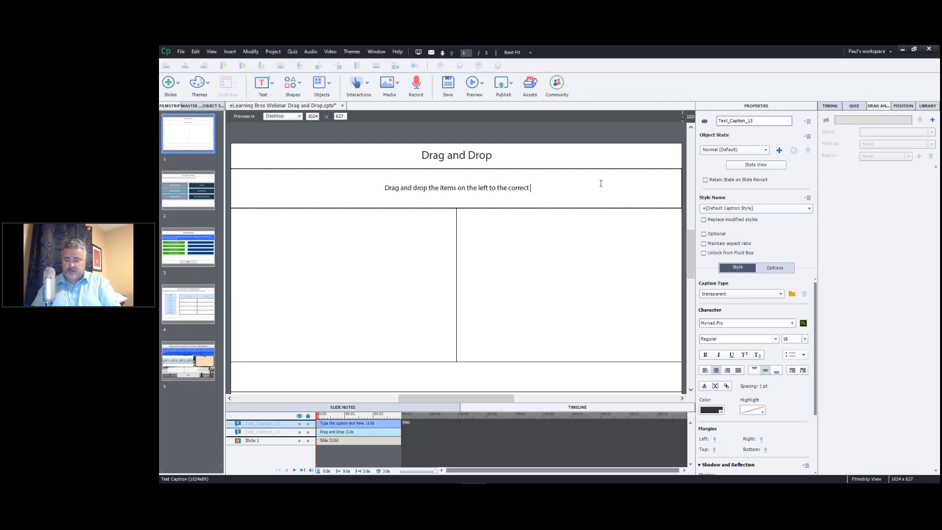
pyautogui.write(' items on the')
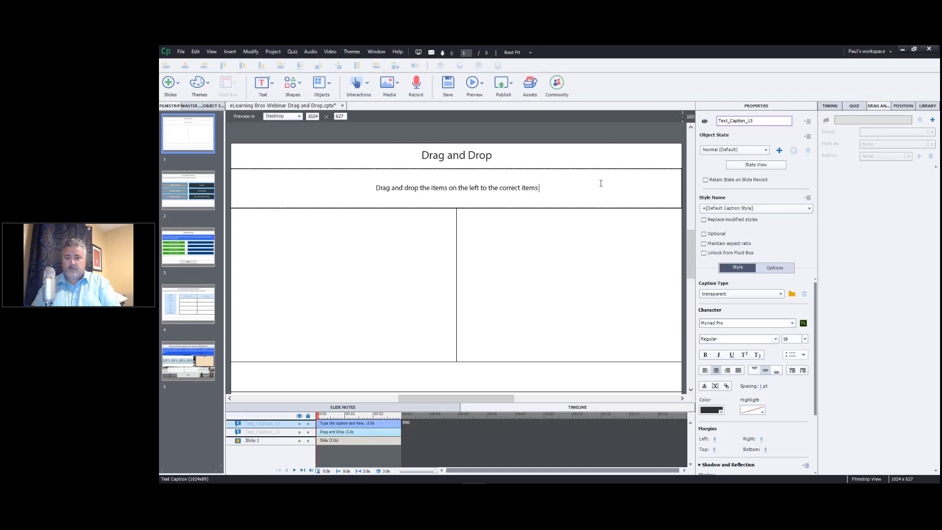
pyautogui.write(' right.')
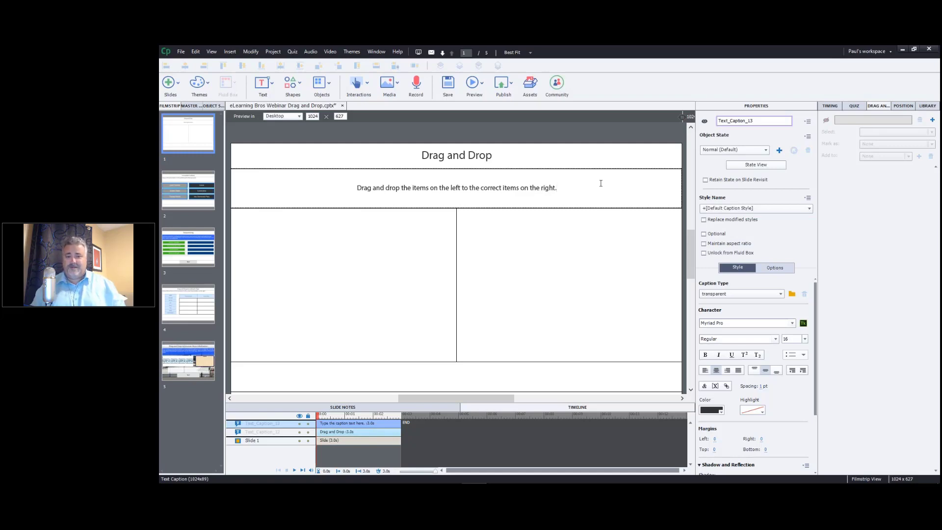
# Increase the instruction caption's font size to 26.
pyautogui.hotkey('ctrl', 'a')
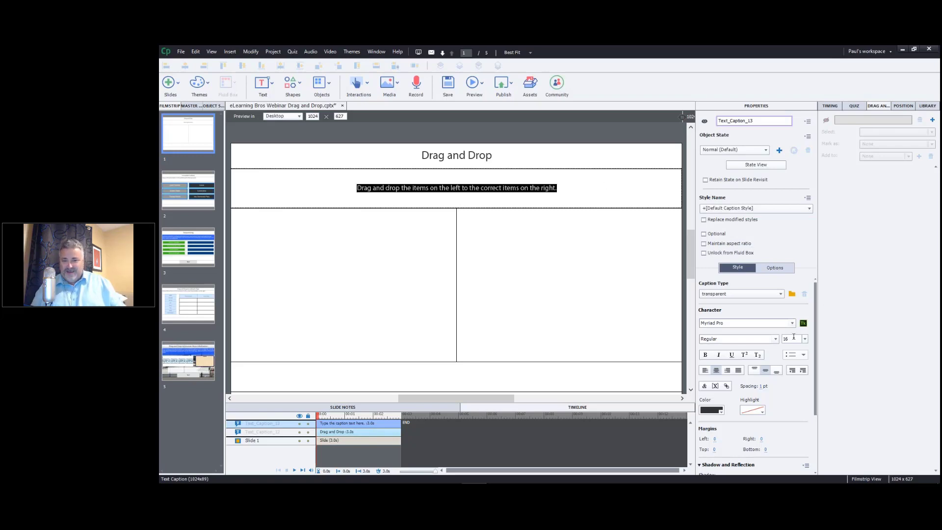
pyautogui.scroll(10, 791, 338)
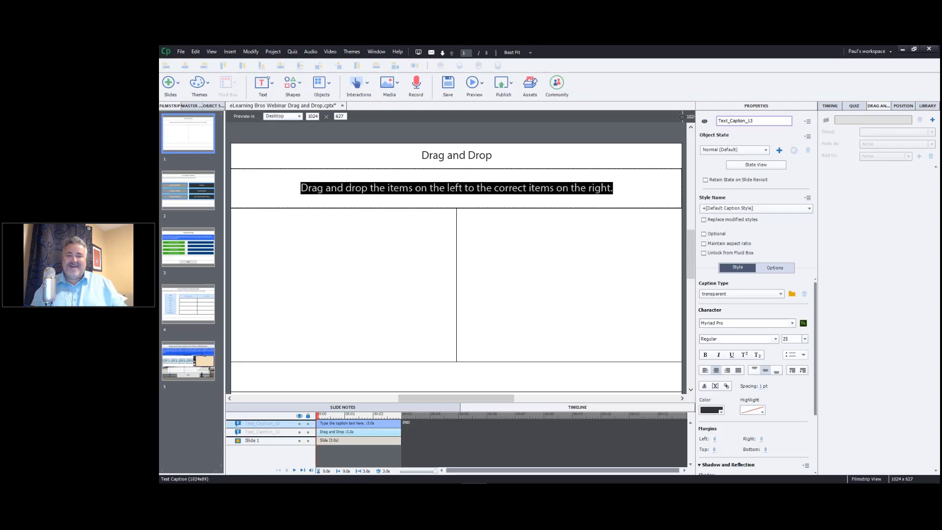
# Set the horizontal padding of the parent fluid box that holds the two columns to 23 px.
pyautogui.click(397, 314)
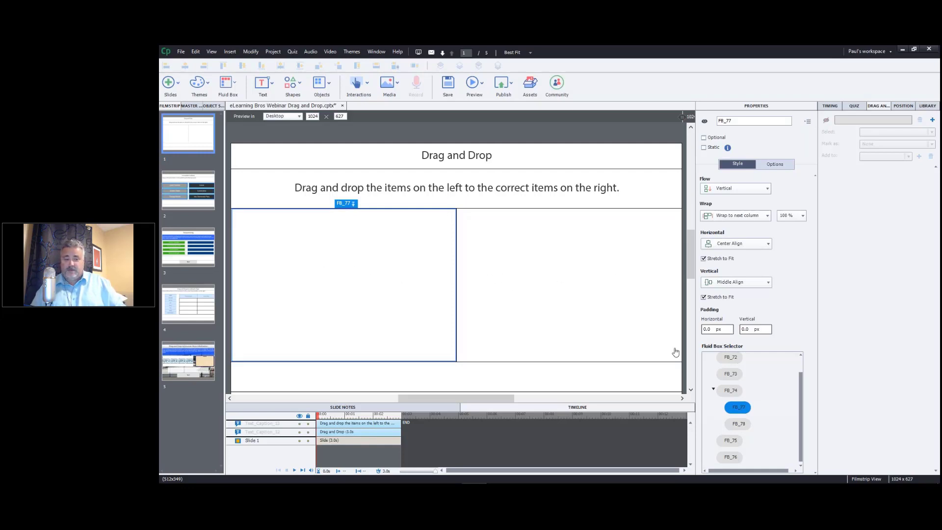
pyautogui.click(740, 392)
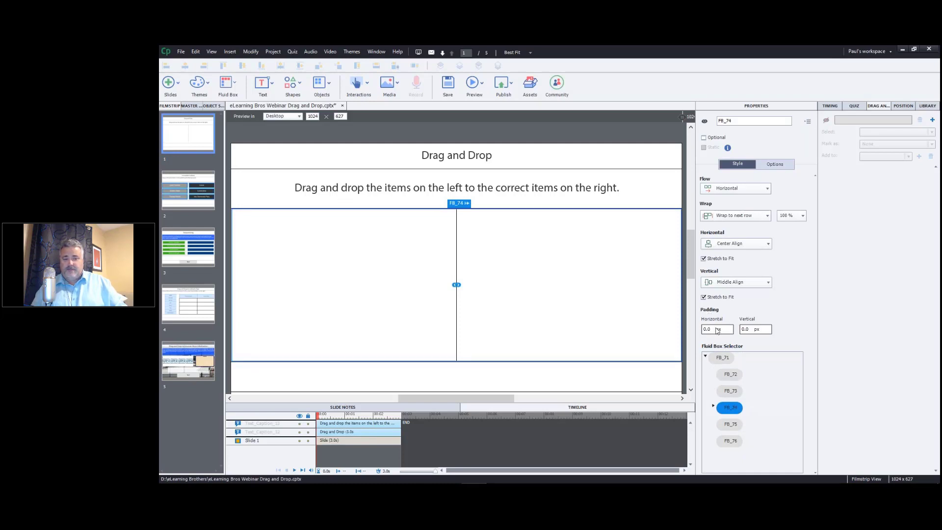
pyautogui.moveTo(712, 330); pyautogui.dragTo(730, 330)
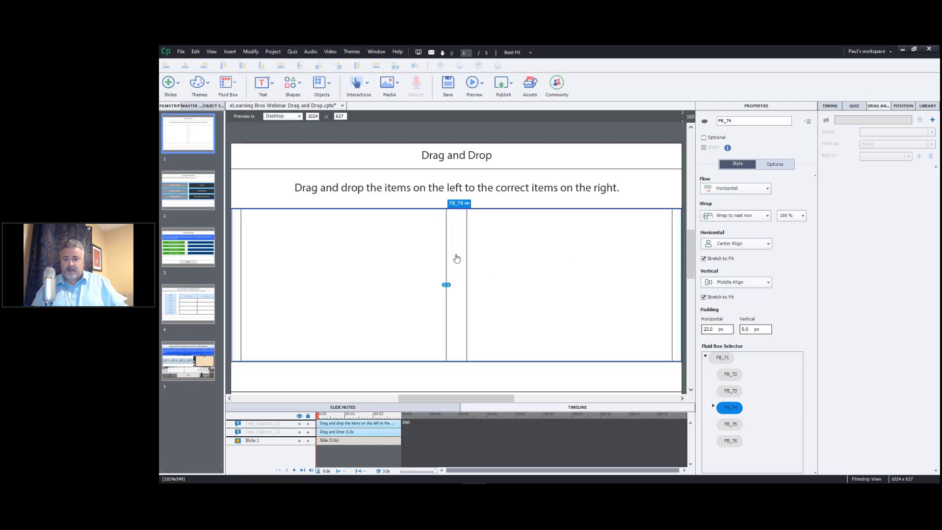
pyautogui.scroll(-1, 474, 268)
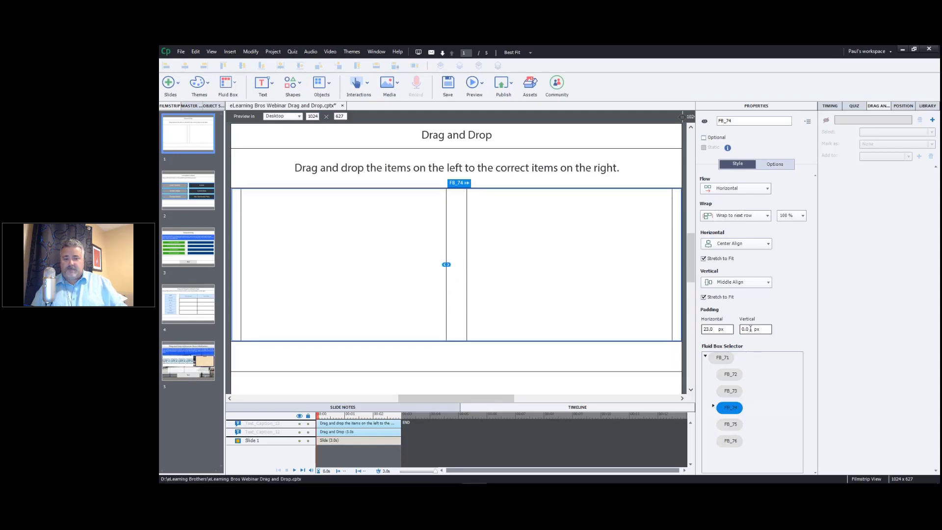
# Set the left fluid box's horizontal and vertical padding to 12 px and add a rectangle smart shape to it.
pyautogui.click(713, 406)
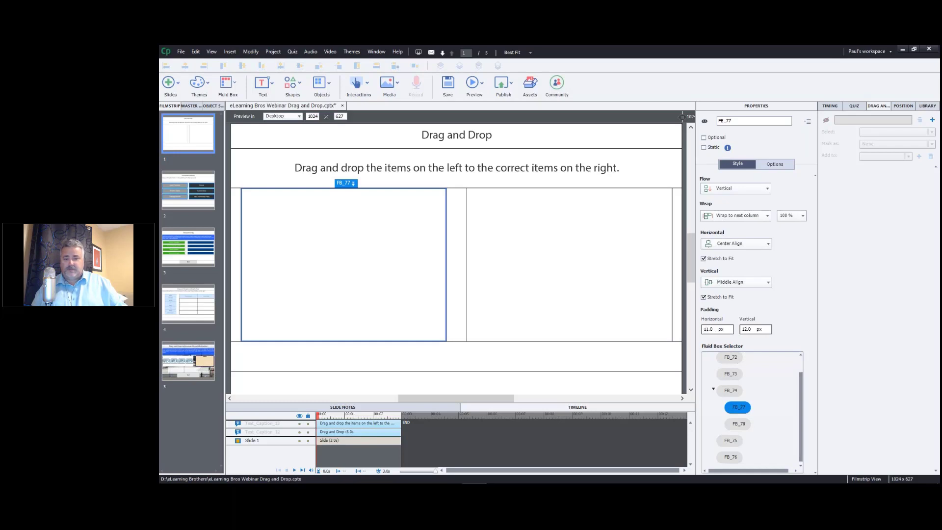
pyautogui.press('Down')
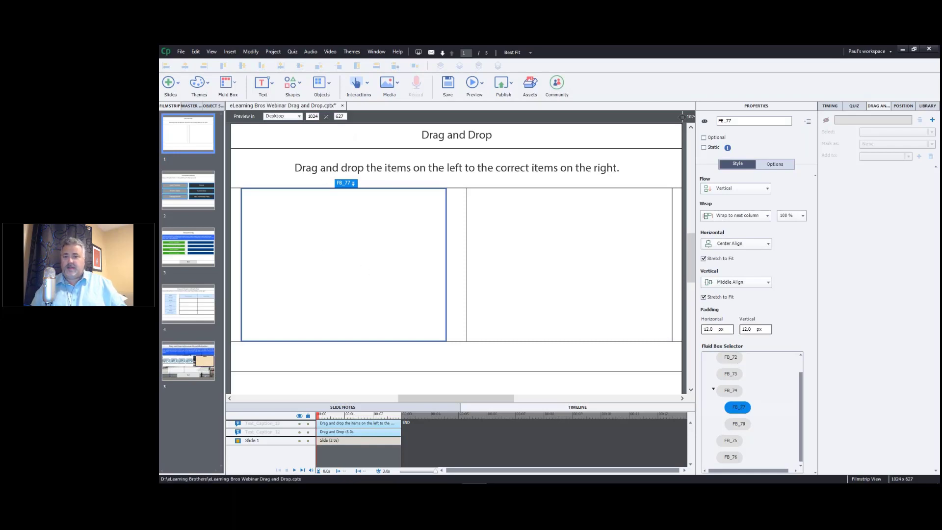
pyautogui.click(293, 83)
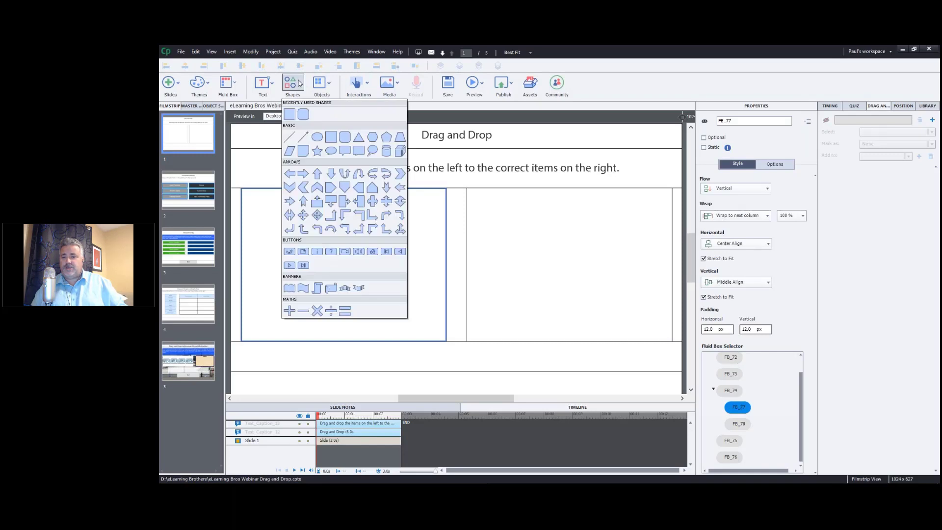
pyautogui.click(290, 115)
pyautogui.moveTo(281, 222); pyautogui.dragTo(379, 267)
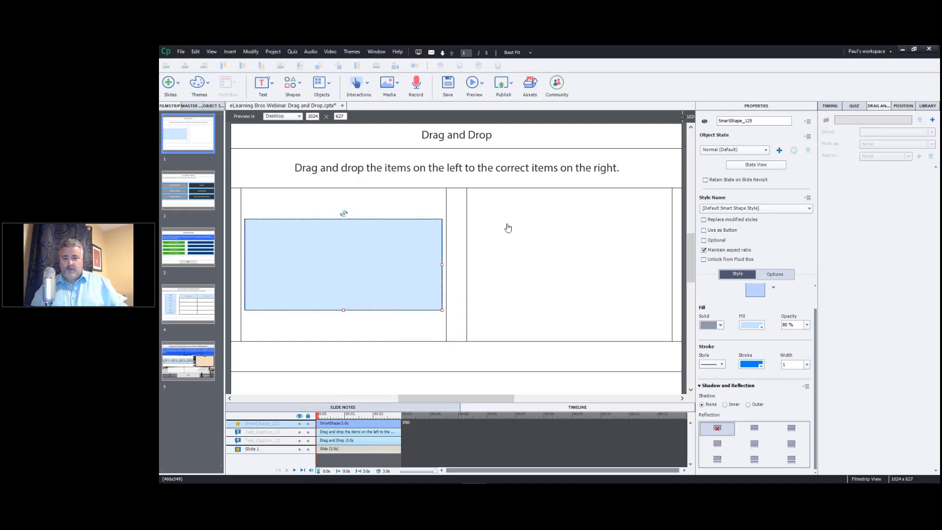
# Set the left fluid box's padding to 22 px horizontally and 13 px vertically.
pyautogui.click(435, 211)
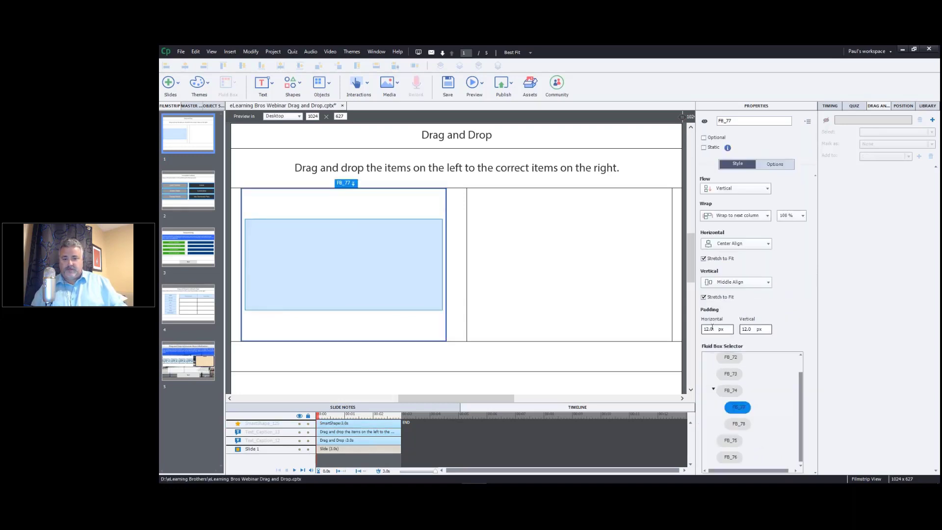
pyautogui.moveTo(712, 328); pyautogui.dragTo(715, 328)
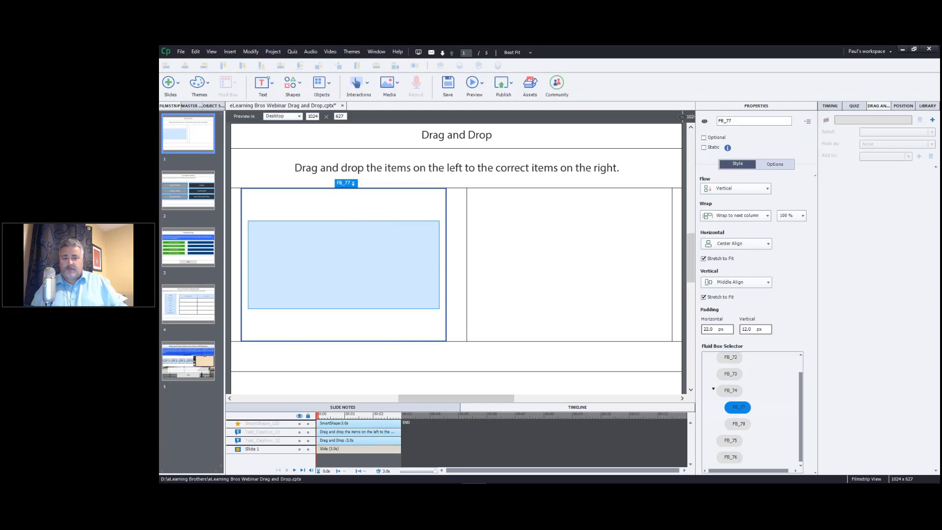
pyautogui.moveTo(746, 329); pyautogui.dragTo(748, 329)
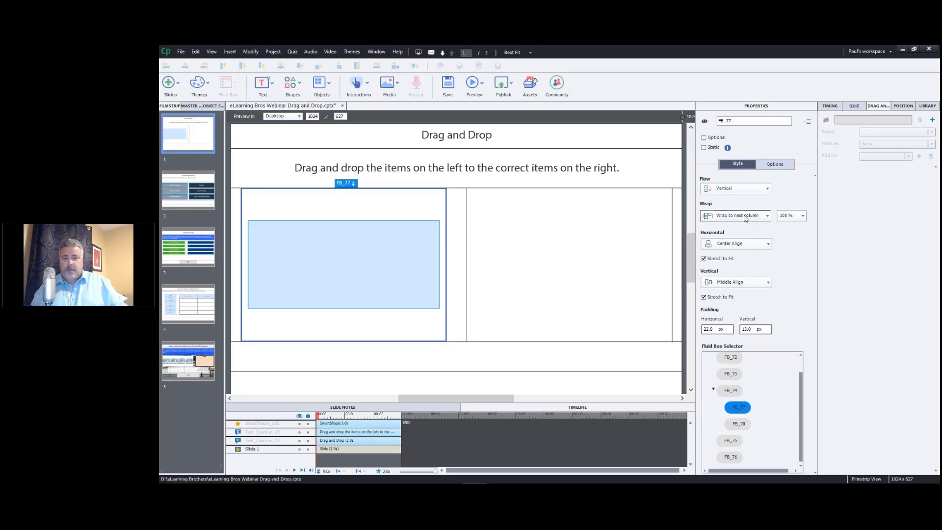
# Duplicate the rectangle twice so that the left fluid box holds three stacked shapes.
pyautogui.click(379, 267)
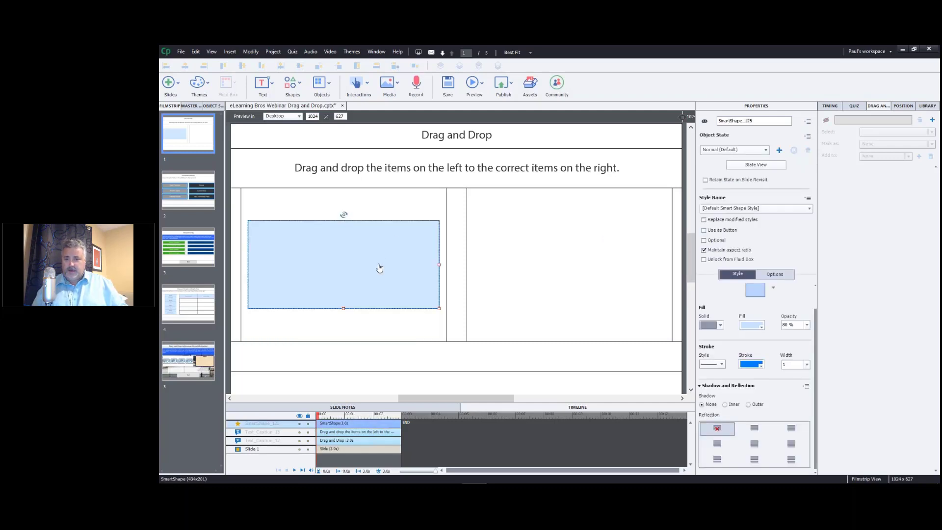
pyautogui.hotkey('ctrl', 'd')
pyautogui.hotkey('ctrl', 'd')
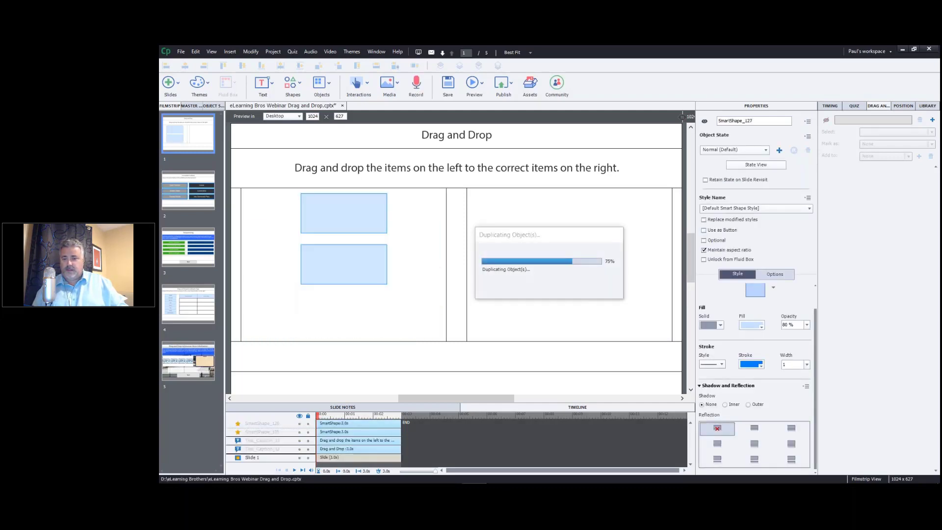
# Turn off Maintain aspect ratio for all three rectangles in the left fluid box.
pyautogui.keyDown('shift'); pyautogui.click(375, 268); pyautogui.keyUp('shift')
pyautogui.keyDown('shift'); pyautogui.click(369, 225); pyautogui.keyUp('shift')
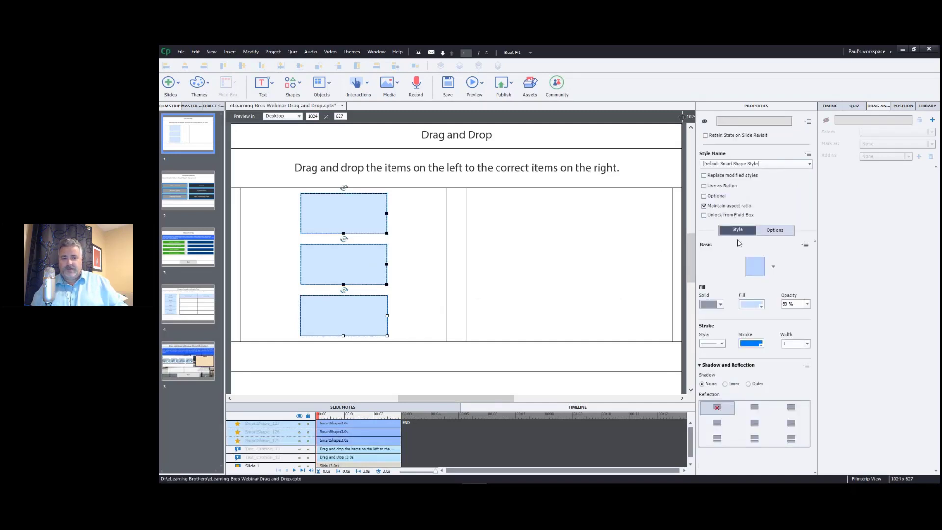
pyautogui.click(704, 206)
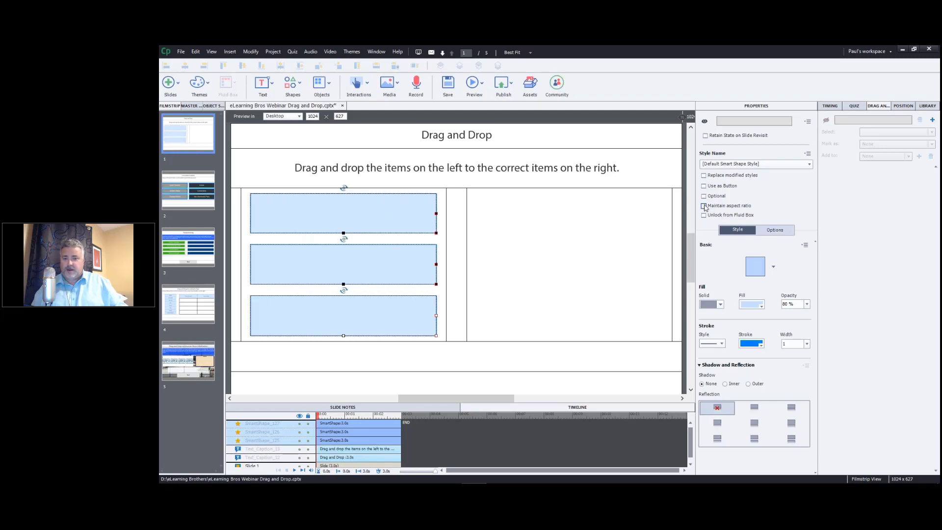
pyautogui.click(468, 236)
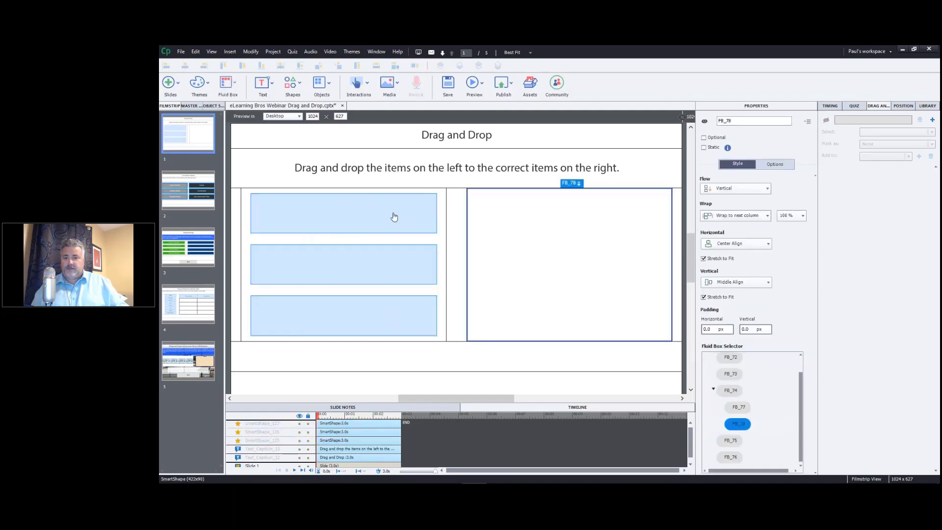
# Place a copy of the upper left rectangle in the right fluid box and duplicate it there twice.
pyautogui.click(343, 213)
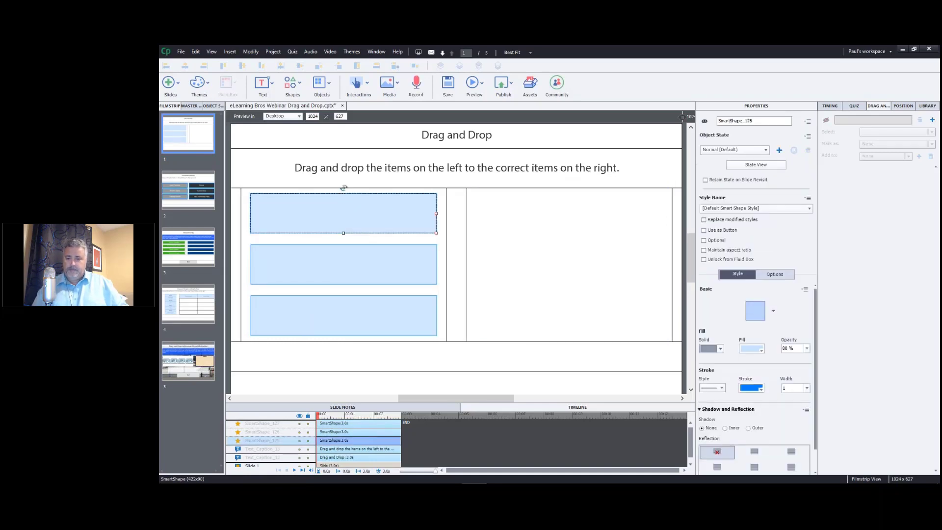
pyautogui.hotkey('ctrl', 'd')
pyautogui.moveTo(413, 318); pyautogui.dragTo(611, 285)
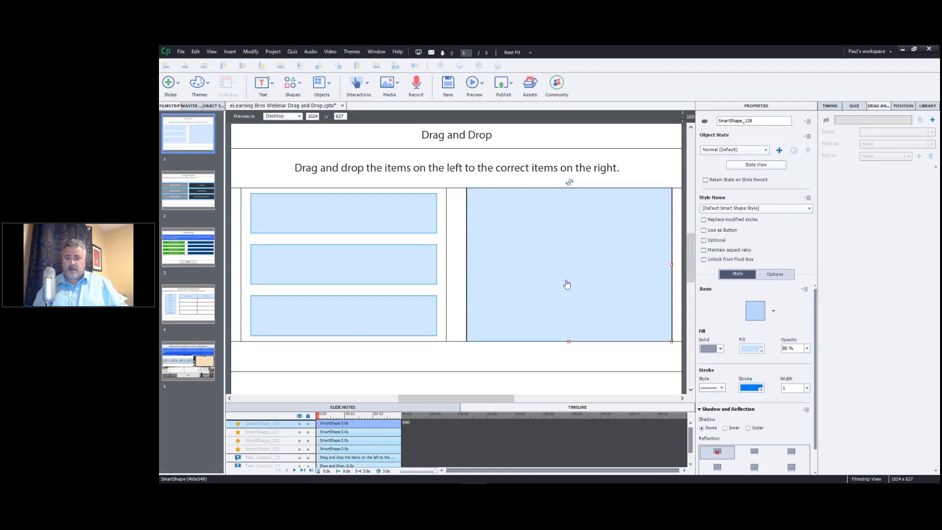
pyautogui.hotkey('ctrl', 'd')
pyautogui.hotkey('ctrl', 'd')
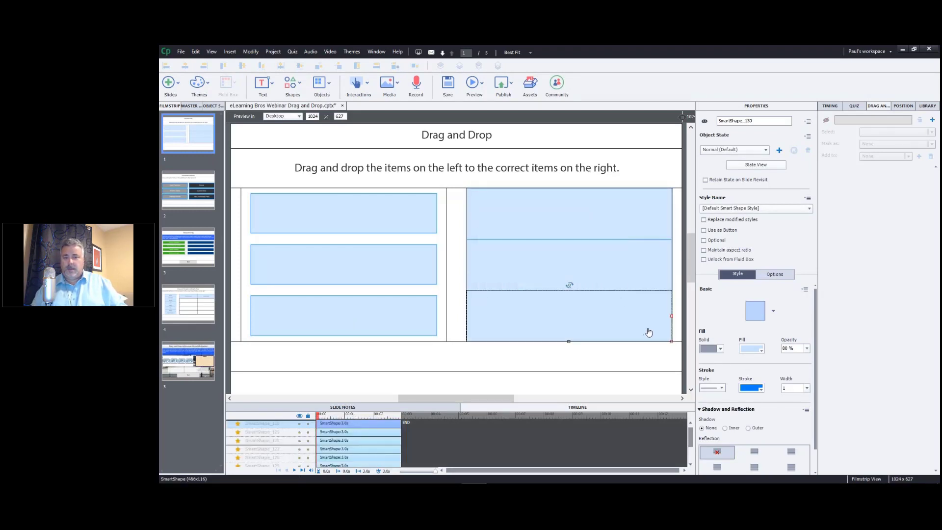
# Set the right fluid box's padding to 13 px horizontally and 9 px vertically.
pyautogui.click(673, 218)
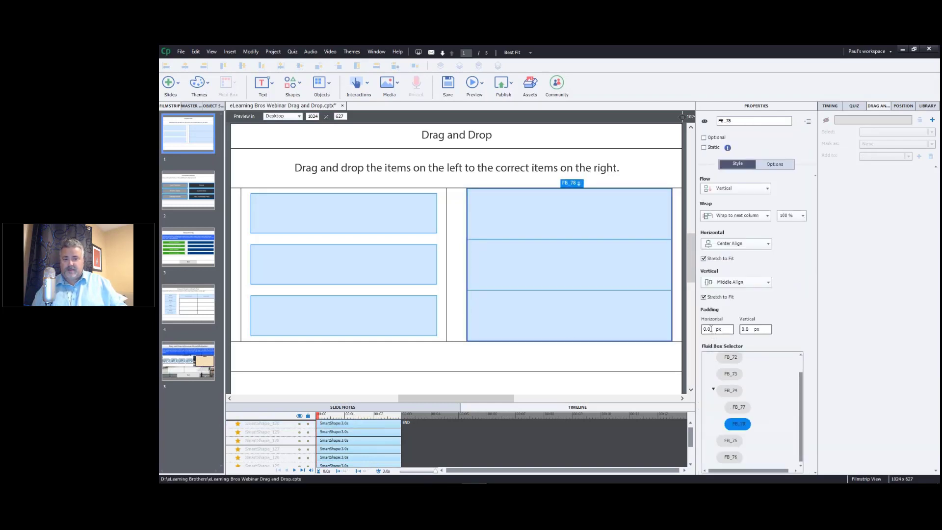
pyautogui.moveTo(706, 329); pyautogui.dragTo(714, 330)
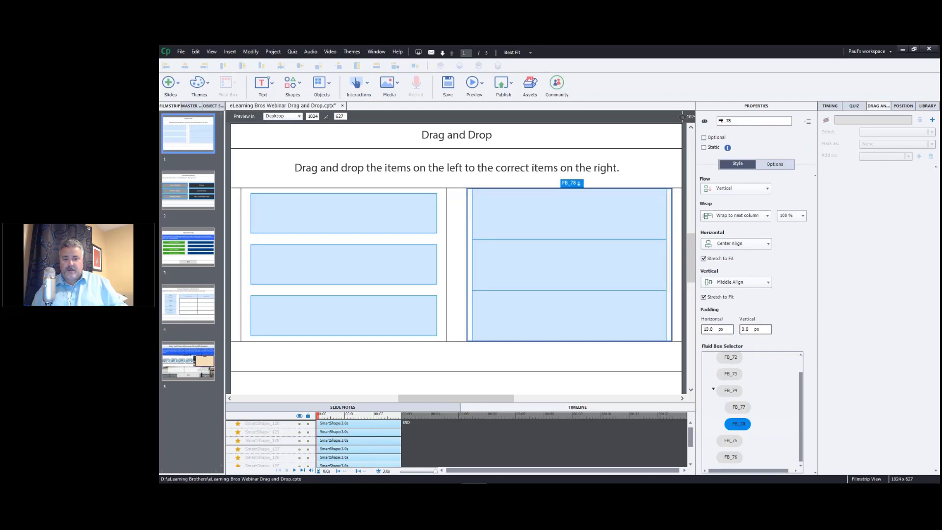
pyautogui.press('Down')
pyautogui.press('Down')
pyautogui.click(750, 329)
pyautogui.press('Up')
pyautogui.press('Up')
pyautogui.press('Up')
pyautogui.press('Up')
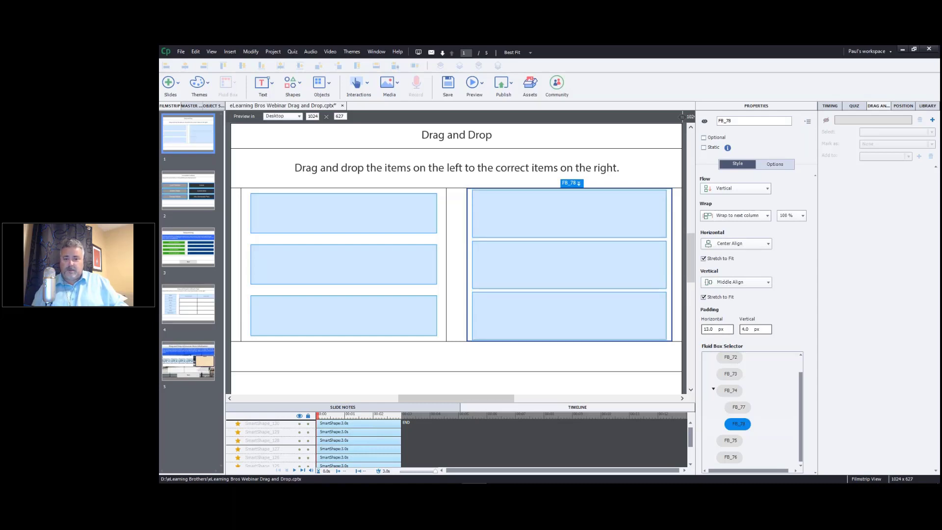
pyautogui.press('Up')
pyautogui.press('Up')
pyautogui.press('Up')
pyautogui.press('Up')
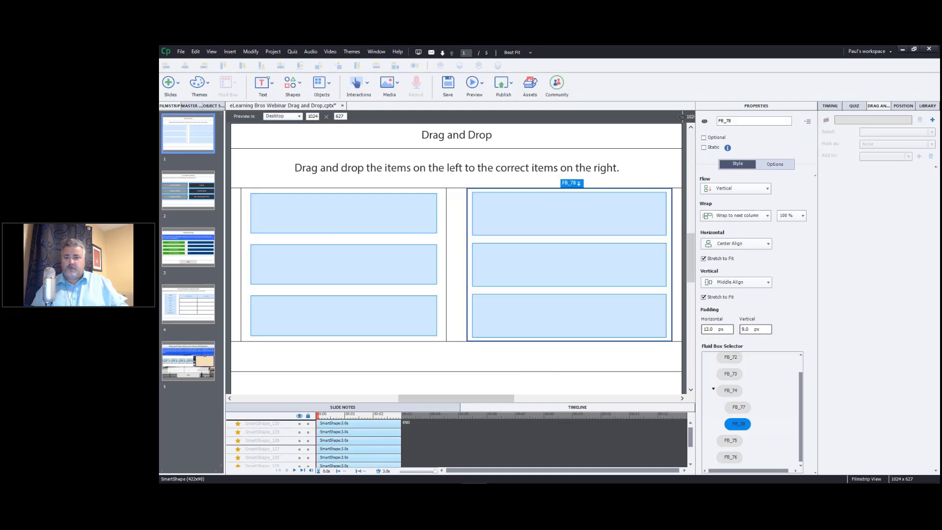
# Label the first rectangle in the left column "Justin Trudeau".
pyautogui.click(352, 218)
pyautogui.doubleClick(352, 218)
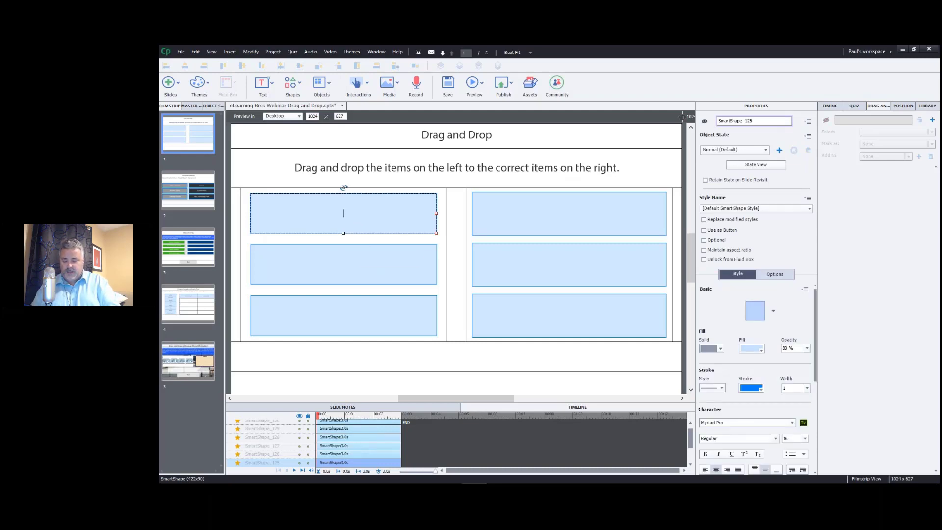
pyautogui.write('Justin')
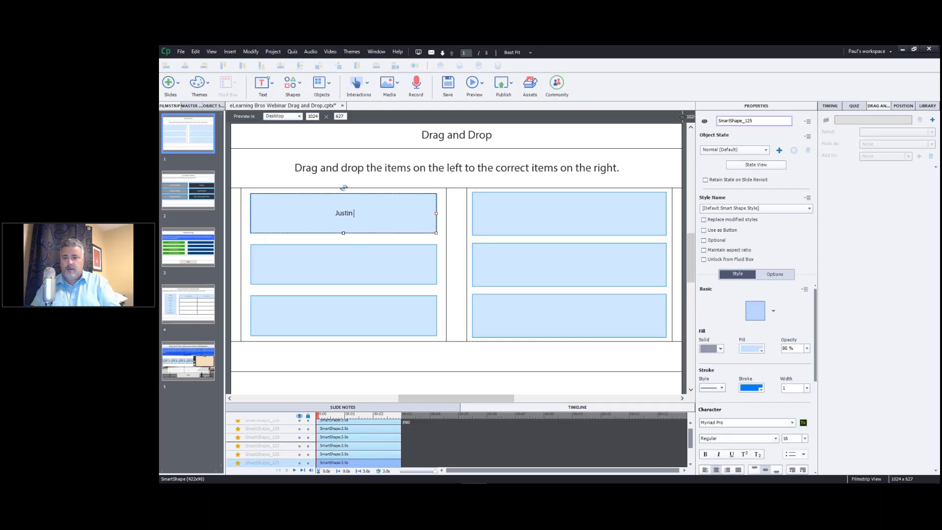
pyautogui.write(' Trudeau')
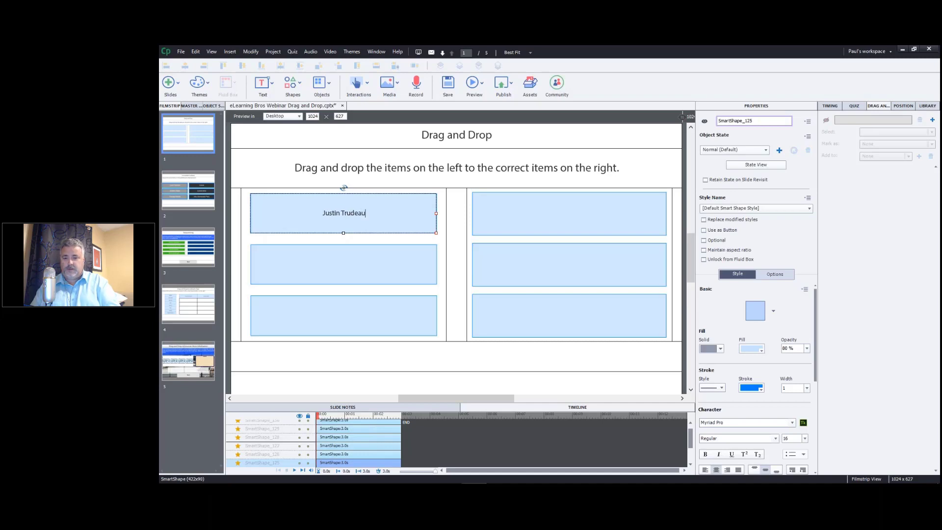
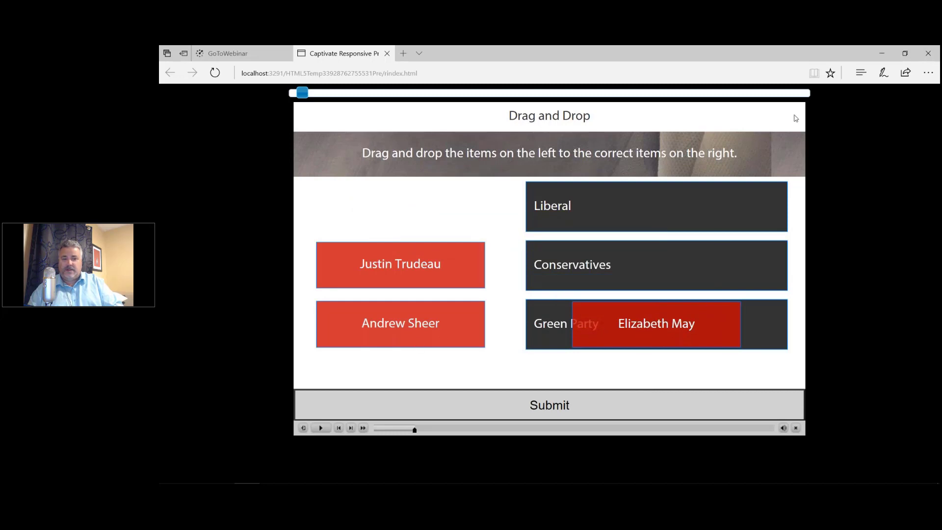
# Close the published slide preview and minimize the browser to return to the Captivate project.
pyautogui.click(927, 53)
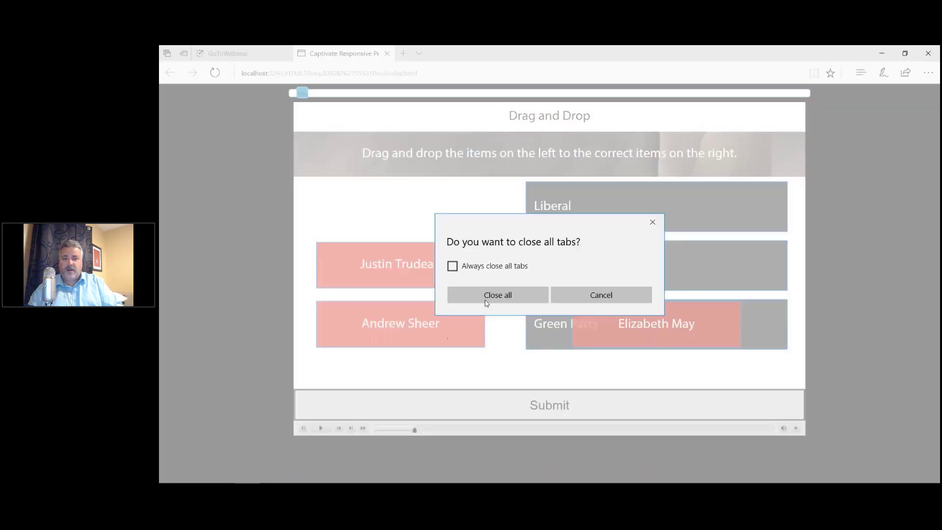
pyautogui.click(560, 295)
pyautogui.click(387, 53)
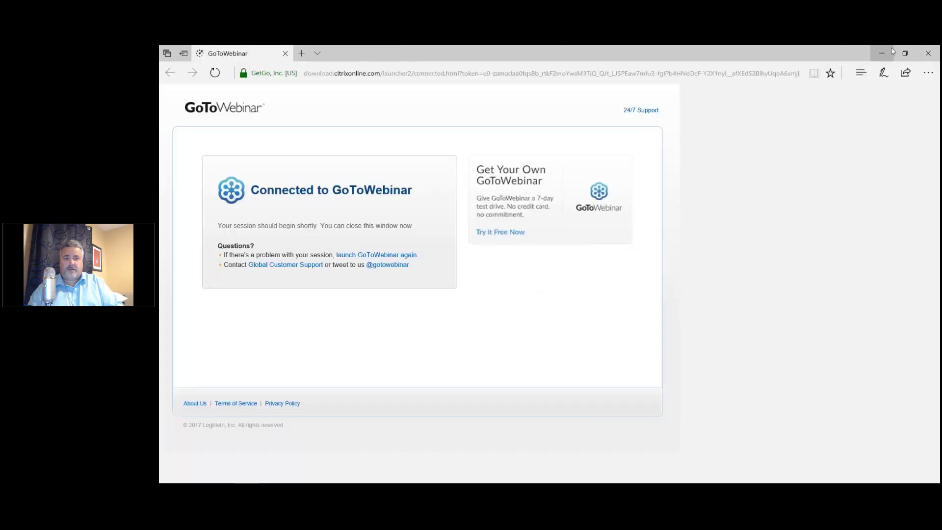
pyautogui.click(884, 48)
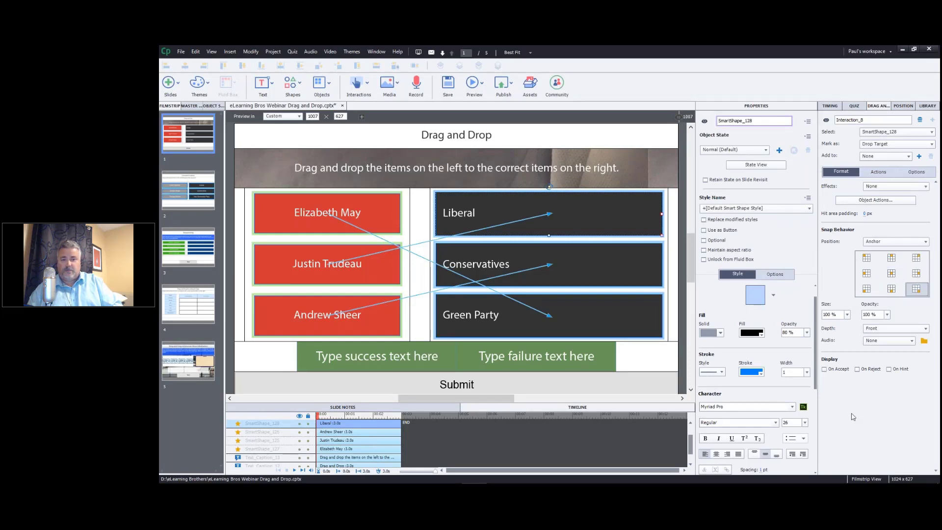
# Set the snap anchor of the Conservatives and Green Party drop targets to the bottom-right position.
pyautogui.click(621, 289)
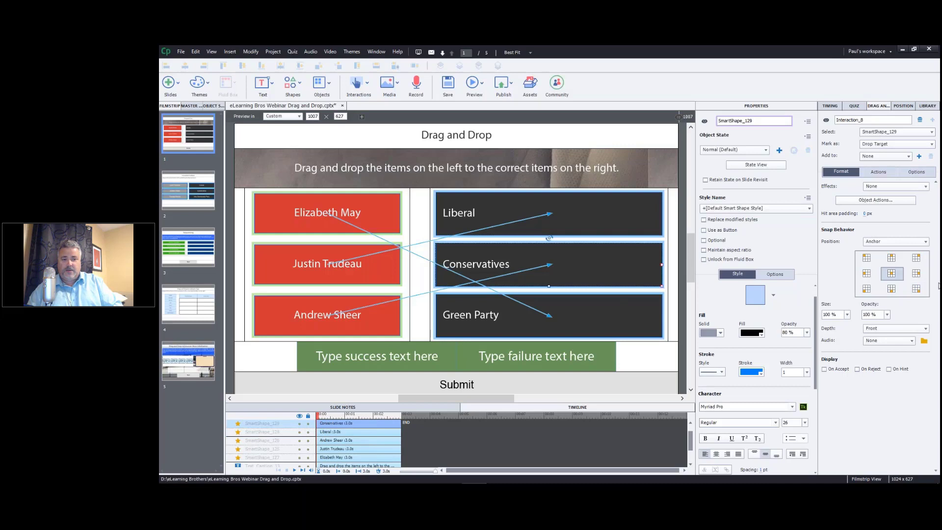
pyautogui.click(916, 288)
pyautogui.click(634, 320)
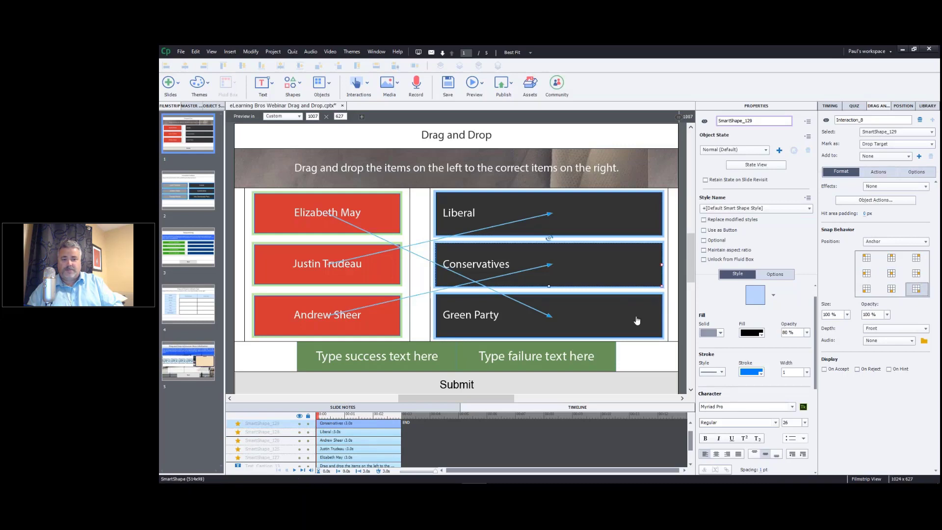
pyautogui.click(916, 292)
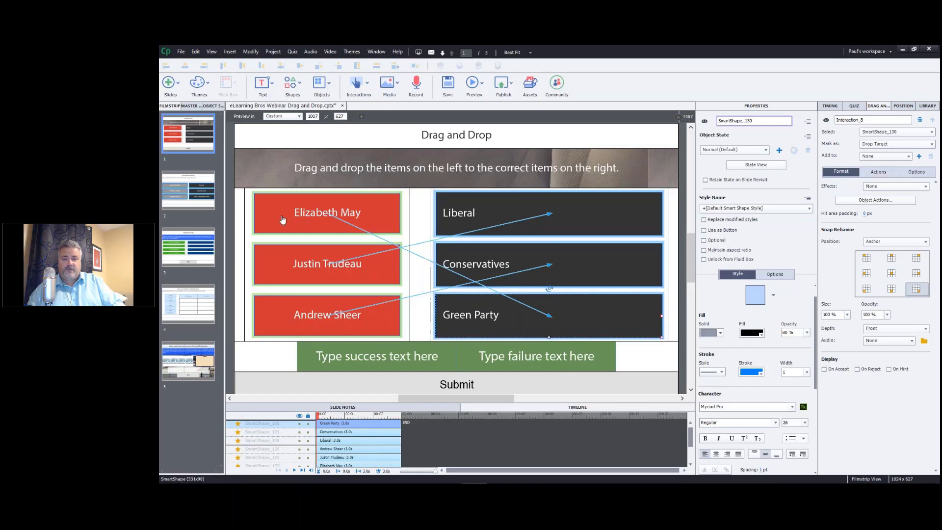
# Apply the Zoom In effect to the three red drag sources in the left column.
pyautogui.click(327, 212)
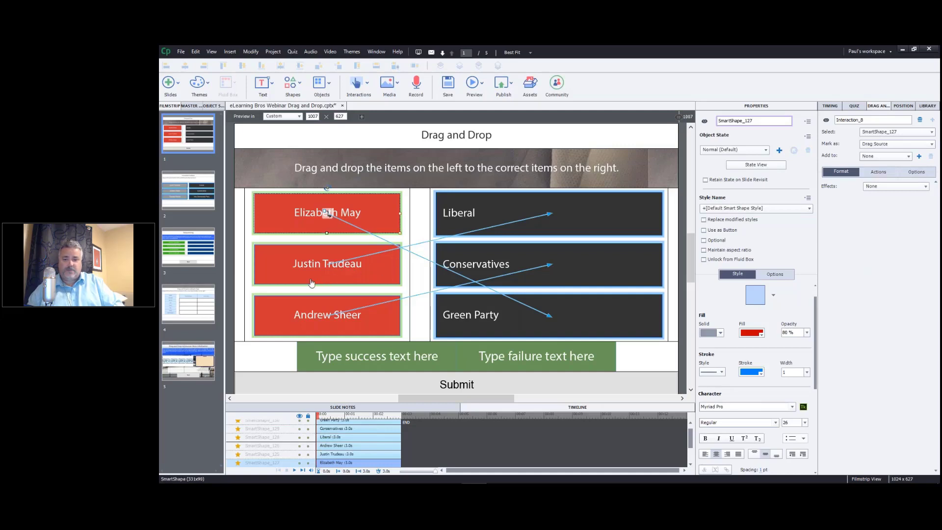
pyautogui.keyDown('shift'); pyautogui.click(274, 269); pyautogui.keyUp('shift')
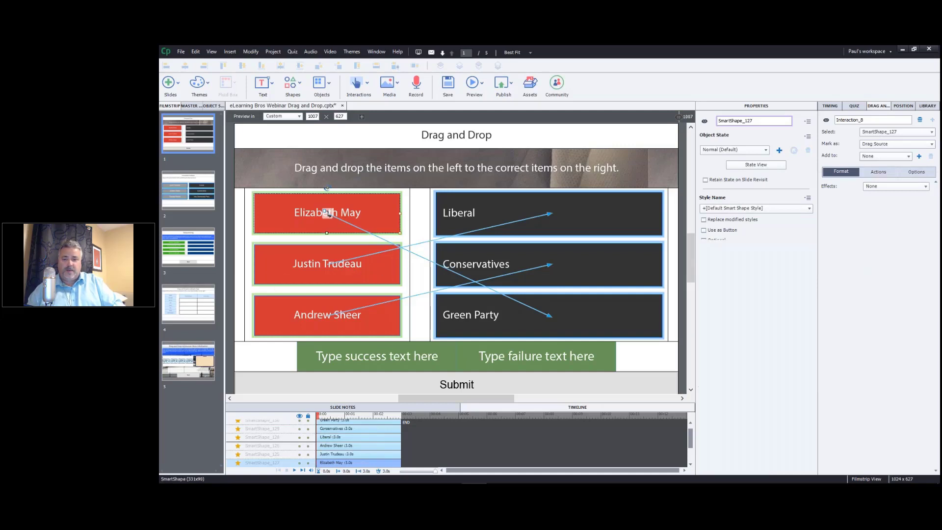
pyautogui.keyDown('shift'); pyautogui.click(271, 313); pyautogui.keyUp('shift')
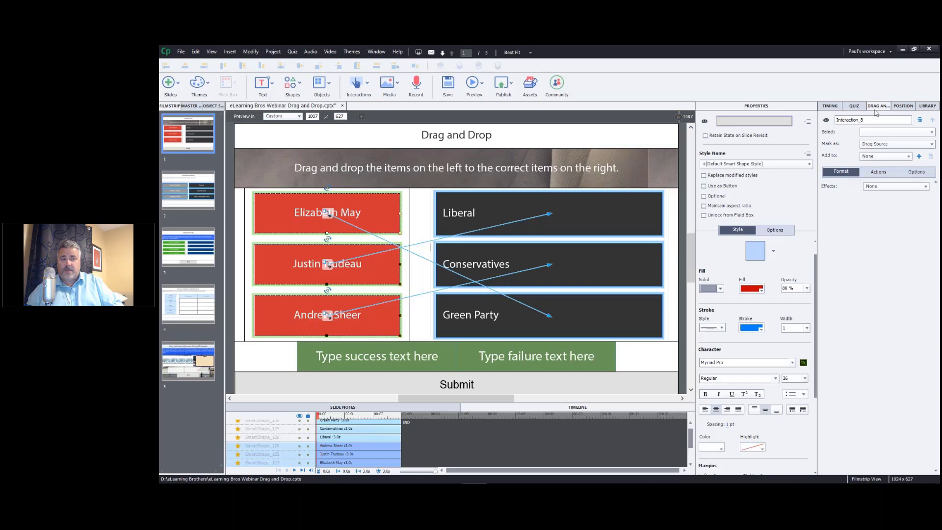
pyautogui.click(893, 187)
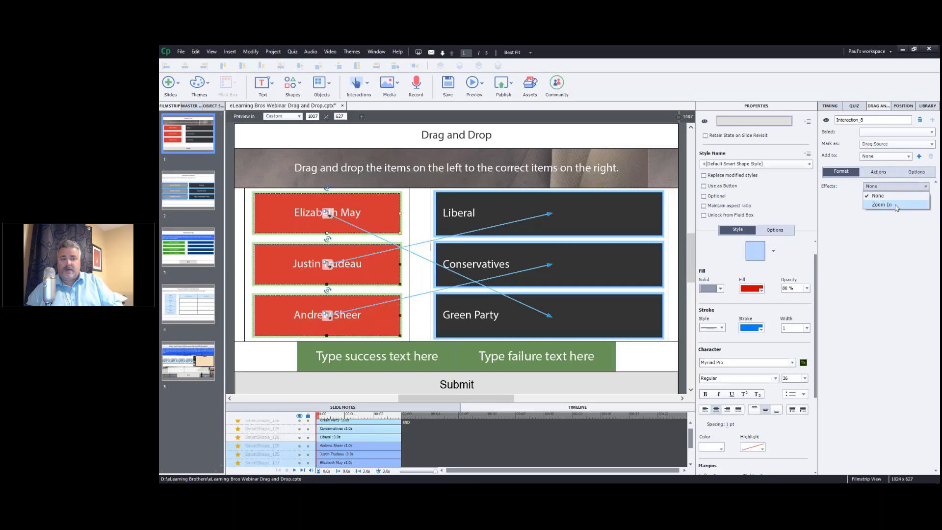
pyautogui.click(895, 205)
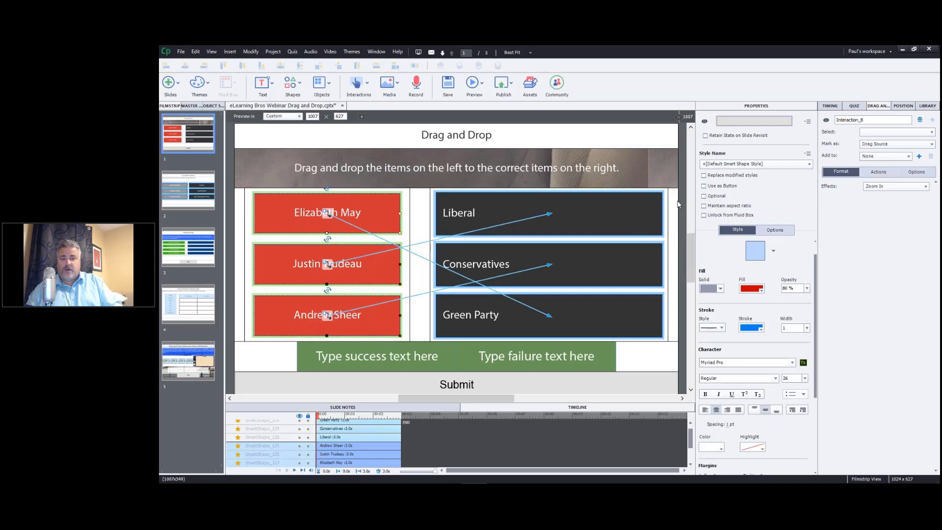
# Reselect all three red drag sources and check the effect assigned to them.
pyautogui.click(877, 172)
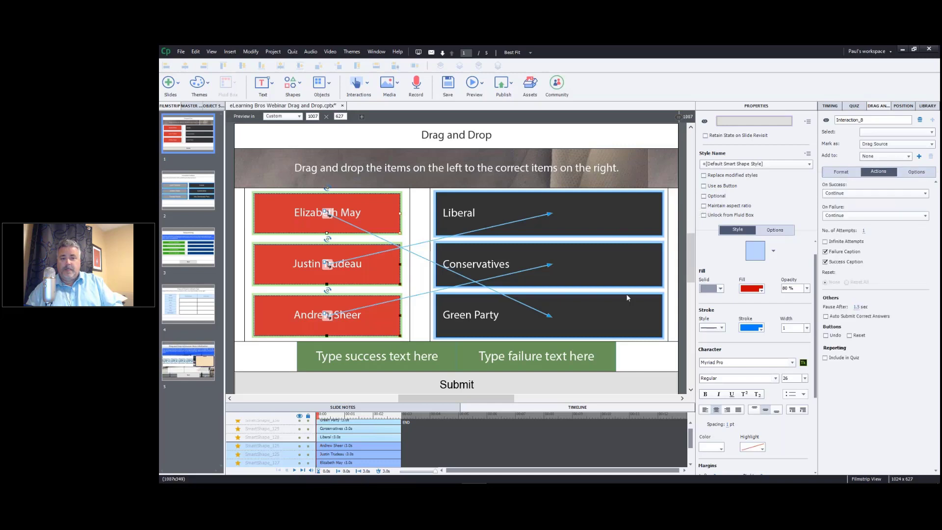
pyautogui.click(674, 245)
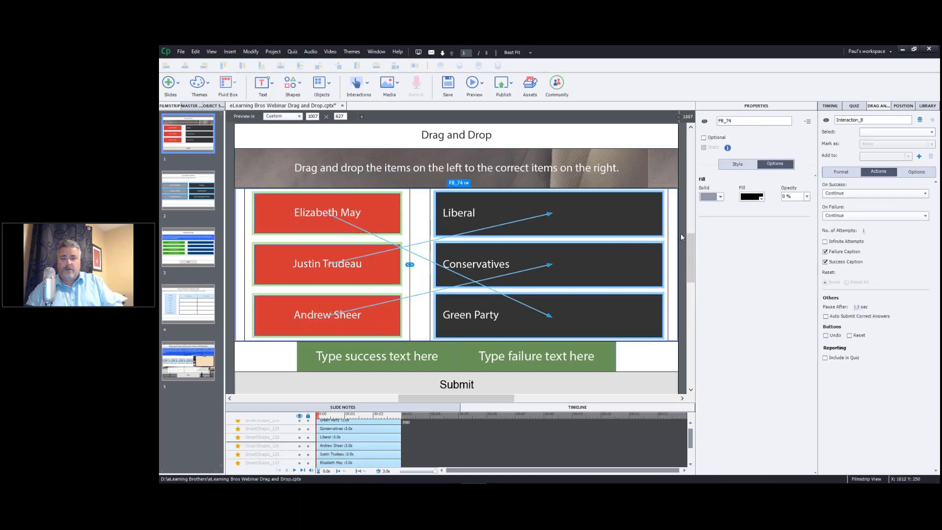
pyautogui.click(682, 229)
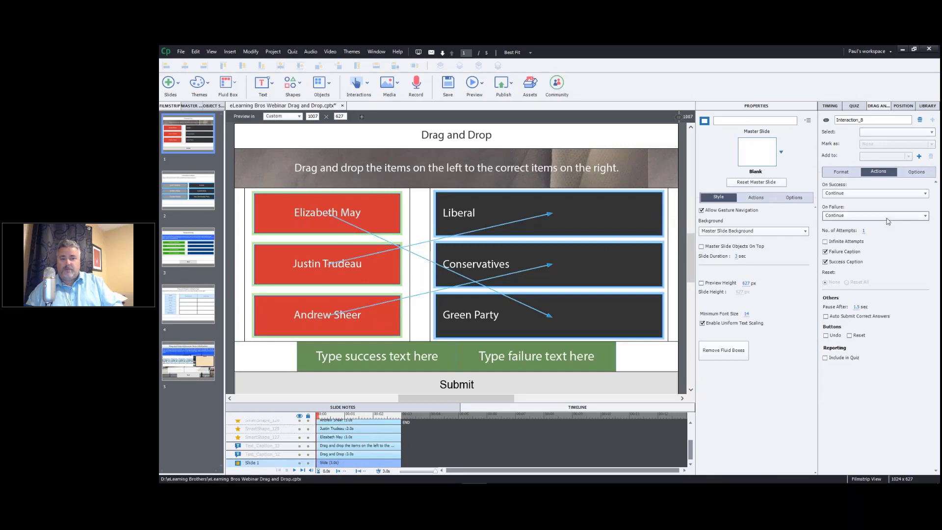
pyautogui.click(846, 174)
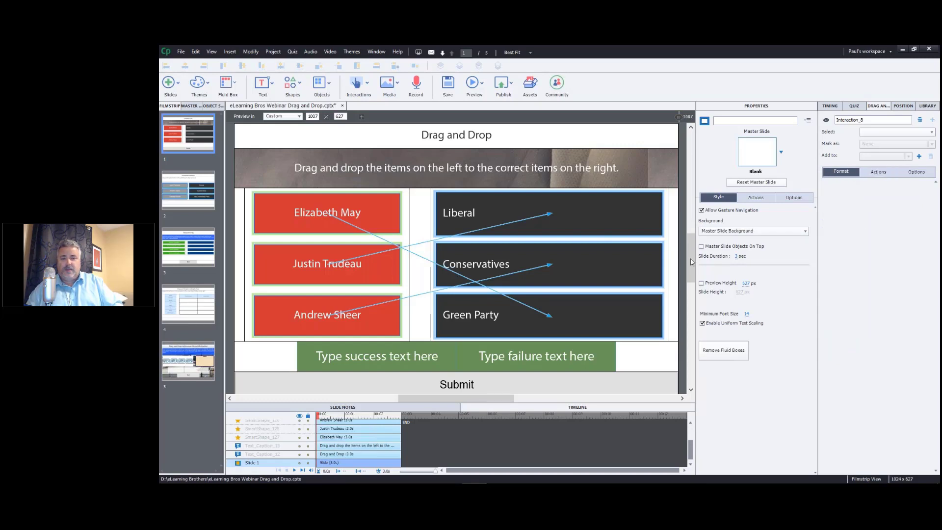
pyautogui.click(301, 225)
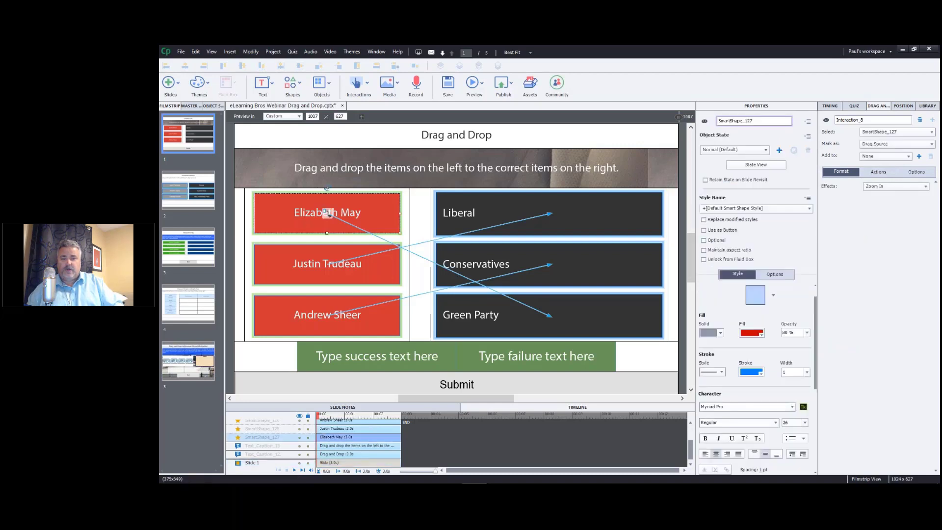
pyautogui.keyDown('shift'); pyautogui.click(265, 273); pyautogui.keyUp('shift')
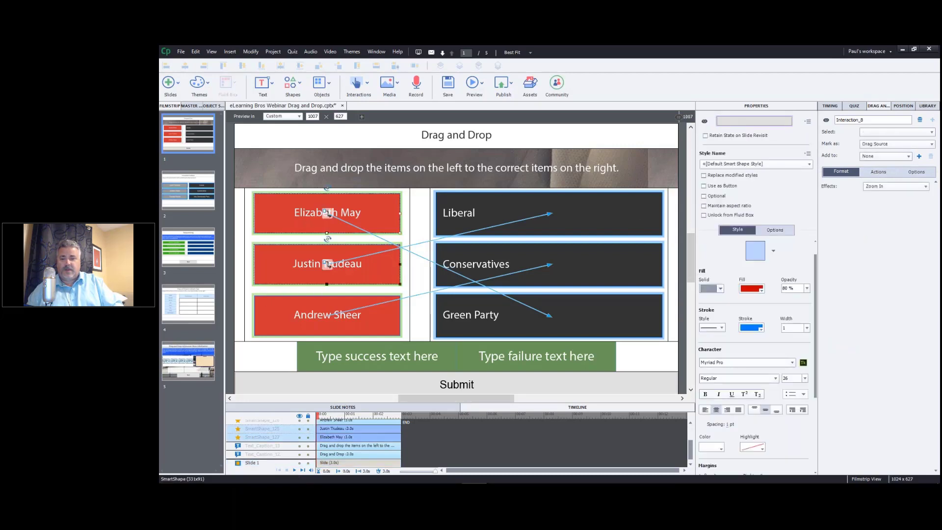
pyautogui.keyDown('shift'); pyautogui.click(329, 319); pyautogui.keyUp('shift')
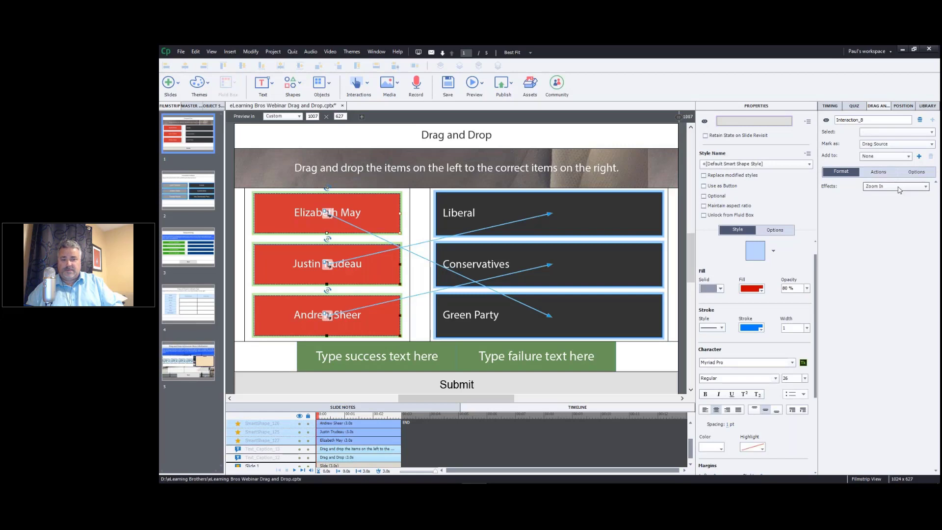
# Select the Liberal, Conservatives and Green Party drop targets and review their available effects.
pyautogui.click(612, 222)
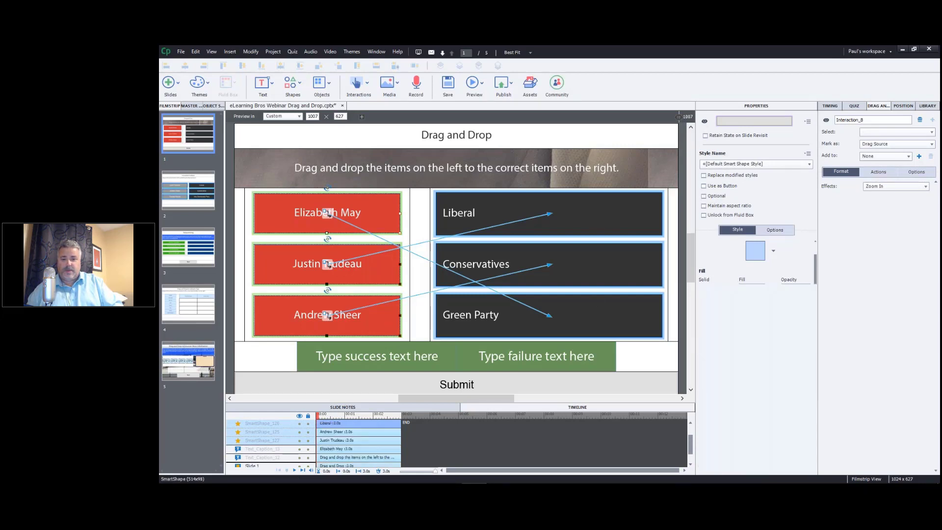
pyautogui.keyDown('shift'); pyautogui.click(612, 269); pyautogui.keyUp('shift')
pyautogui.keyDown('shift'); pyautogui.click(616, 322); pyautogui.keyUp('shift')
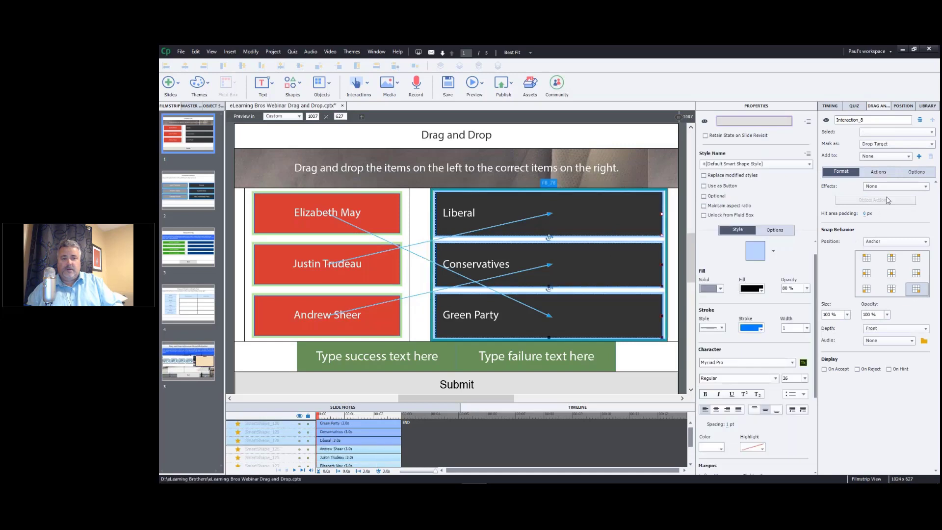
pyautogui.click(918, 187)
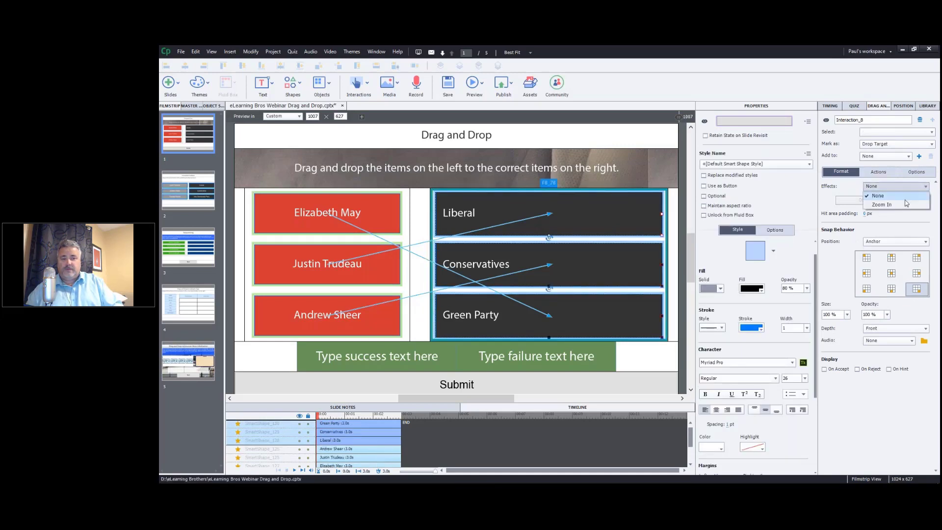
pyautogui.click(823, 205)
pyautogui.click(660, 218)
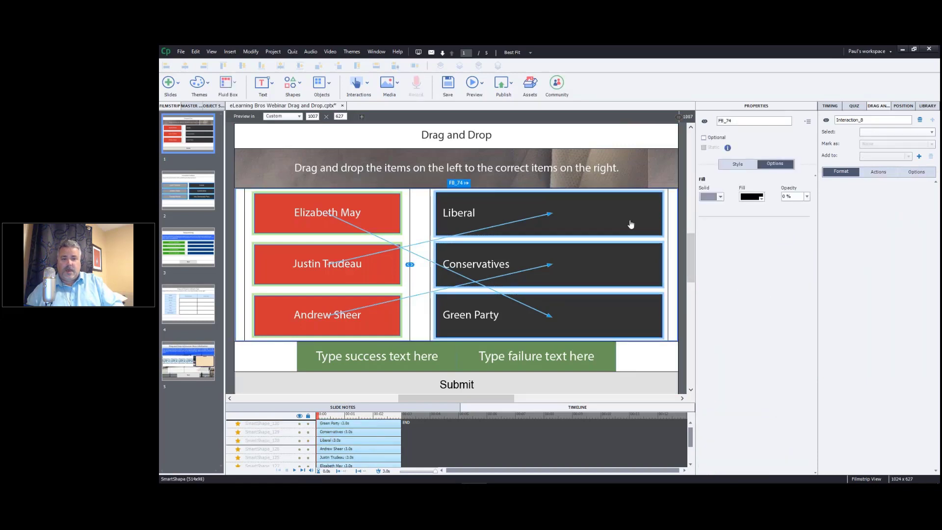
# Review the actions available for the drag-and-drop interaction on success and on failure.
pyautogui.click(878, 172)
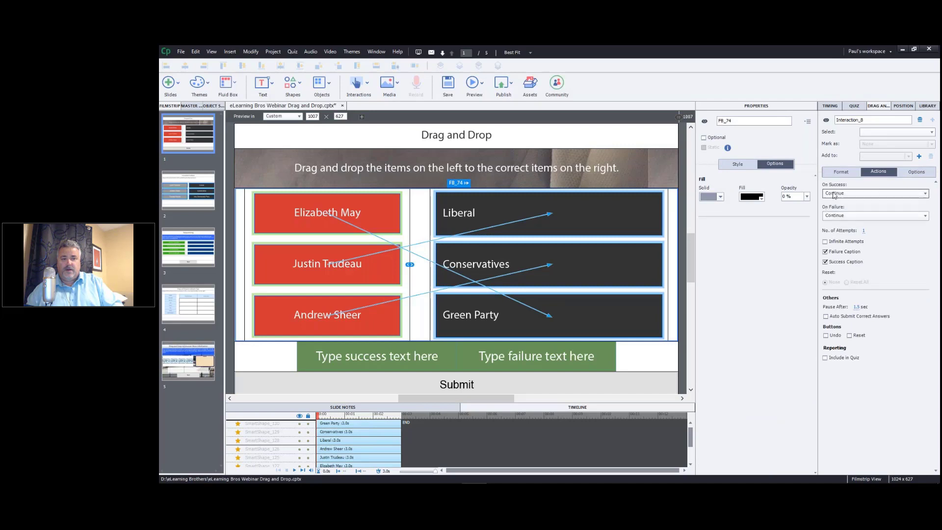
pyautogui.click(872, 197)
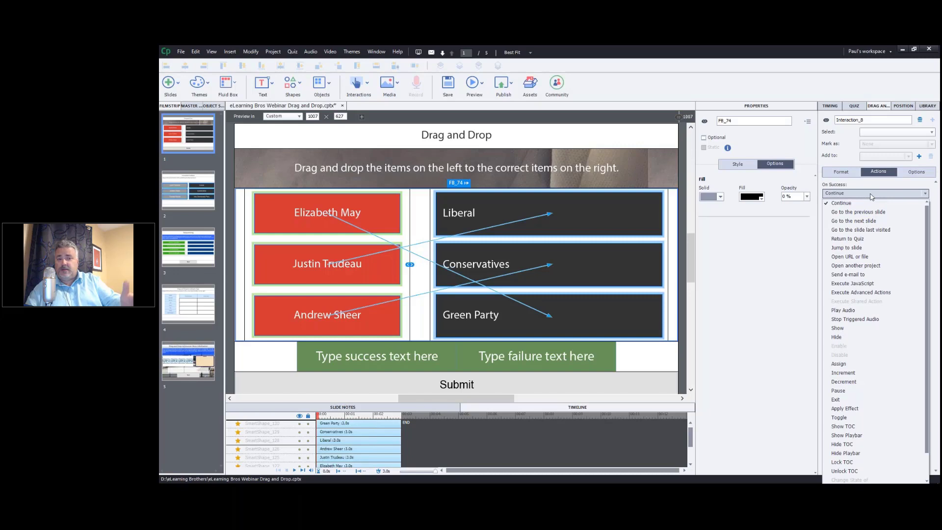
pyautogui.click(871, 197)
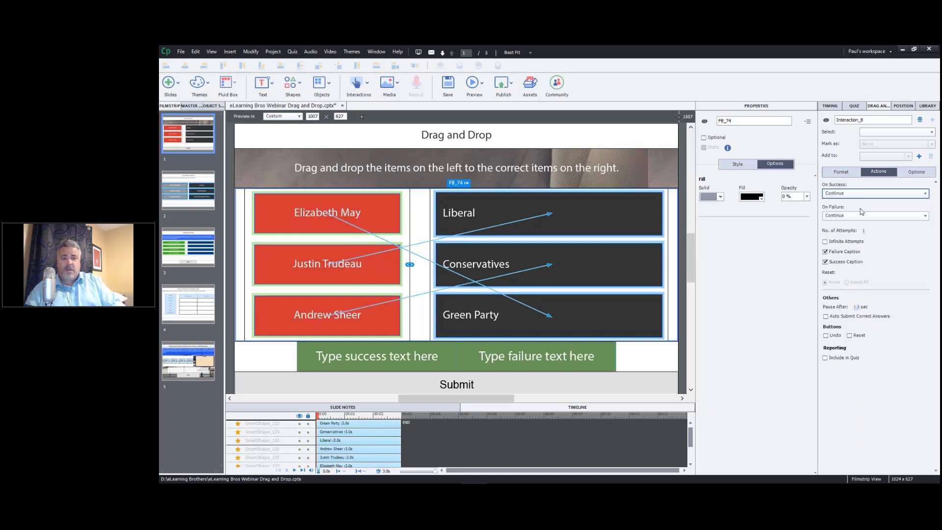
pyautogui.click(862, 217)
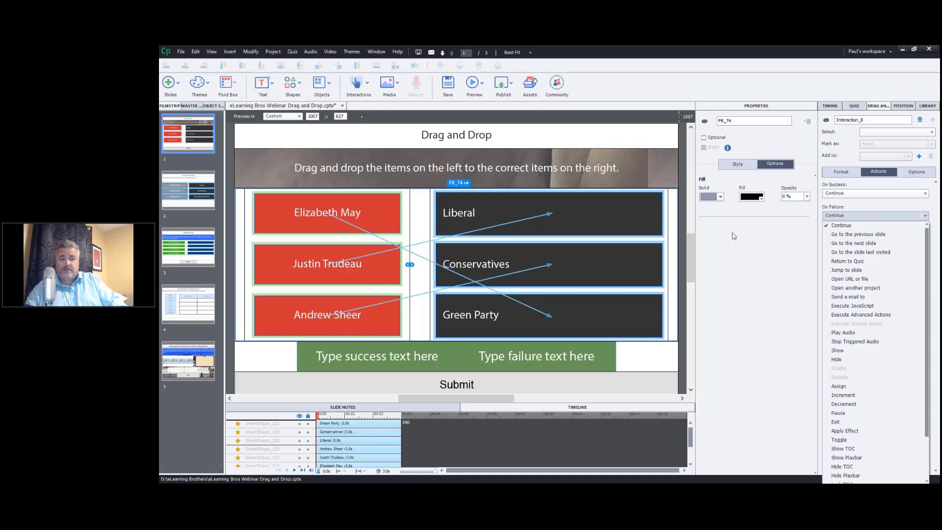
pyautogui.click(870, 210)
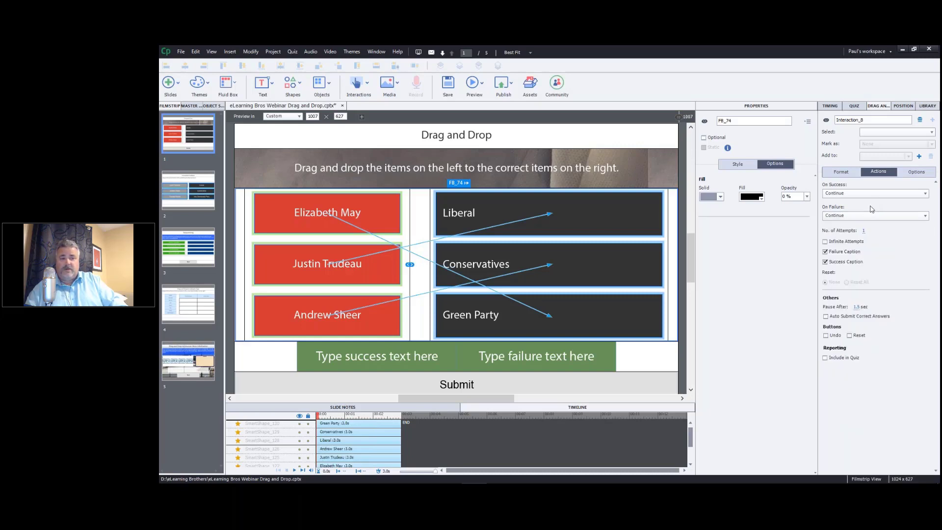
# Try Execute Advanced Actions as the interaction's success action and restore it to Continue.
pyautogui.click(859, 196)
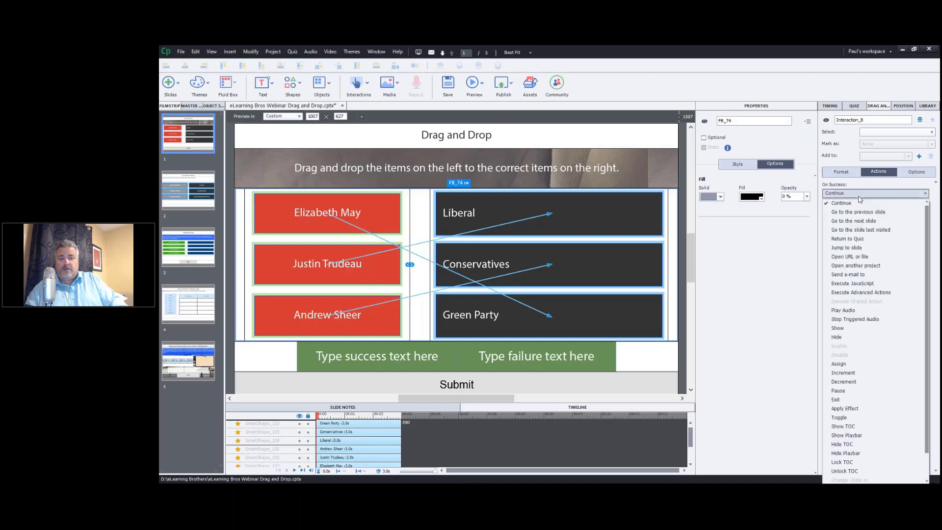
pyautogui.click(860, 292)
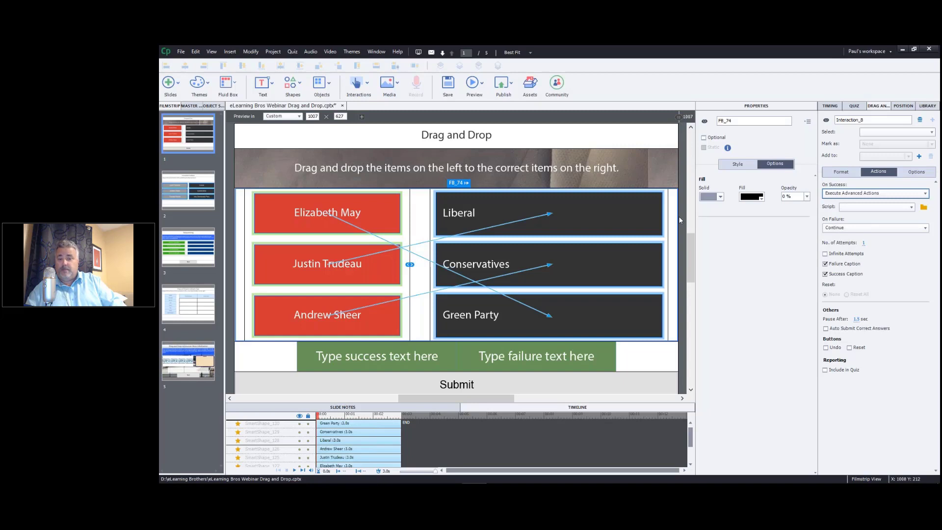
pyautogui.click(895, 194)
pyautogui.scroll(2, 878, 221)
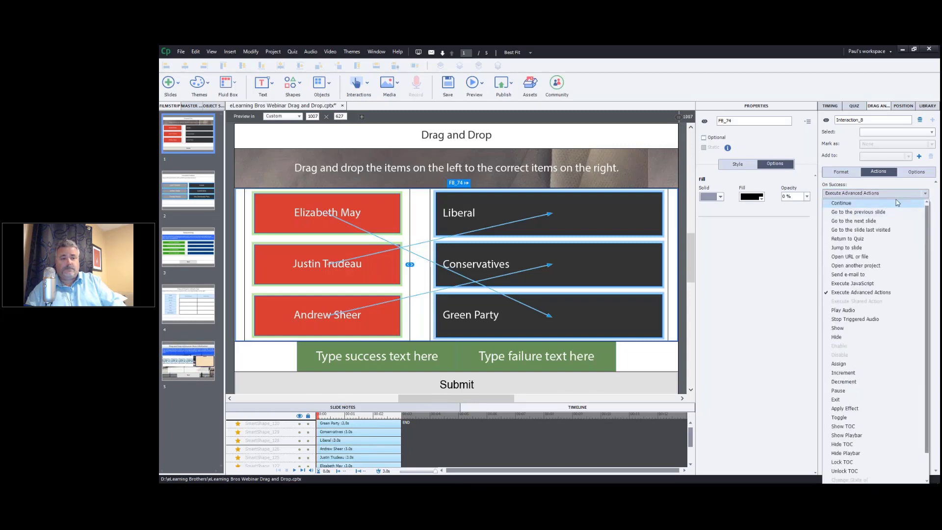
pyautogui.click(878, 204)
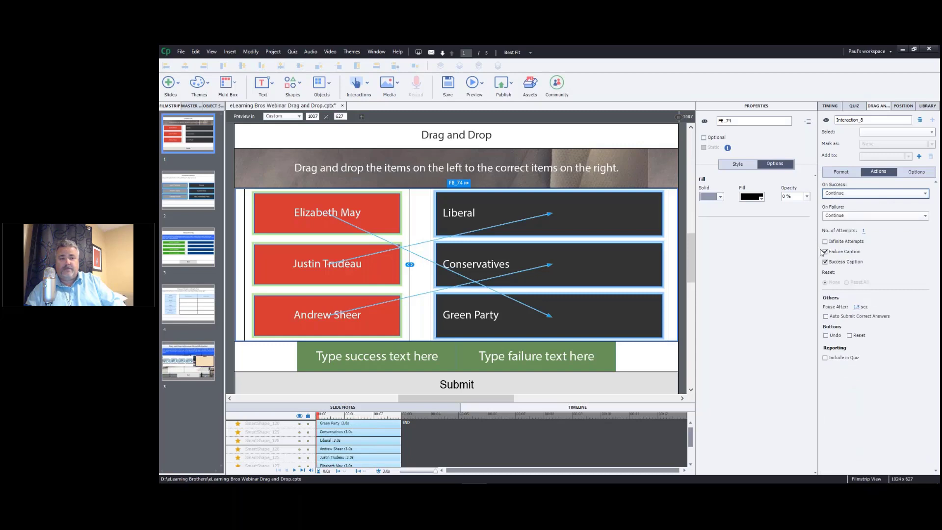
# Allow 3 attempts on the interaction, with Reset All between attempts and automatic submission of correct answers.
pyautogui.click(862, 231)
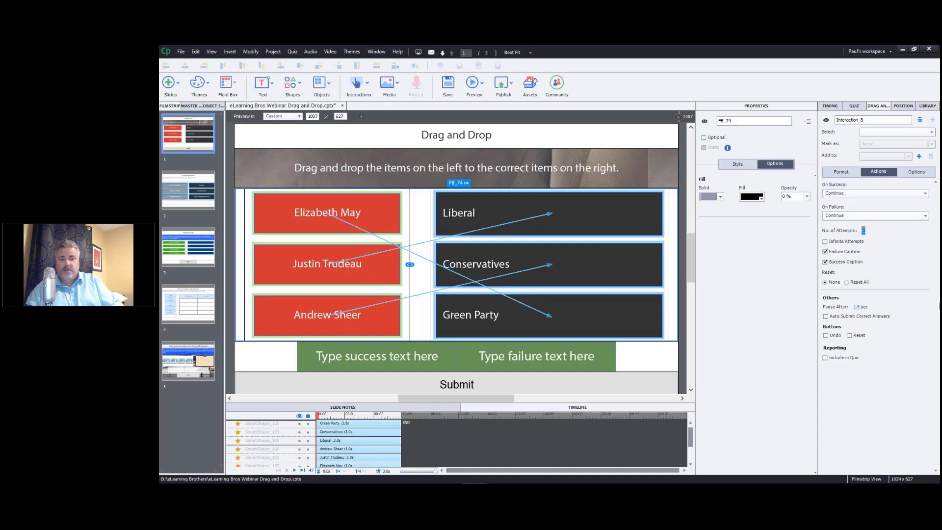
pyautogui.click(847, 283)
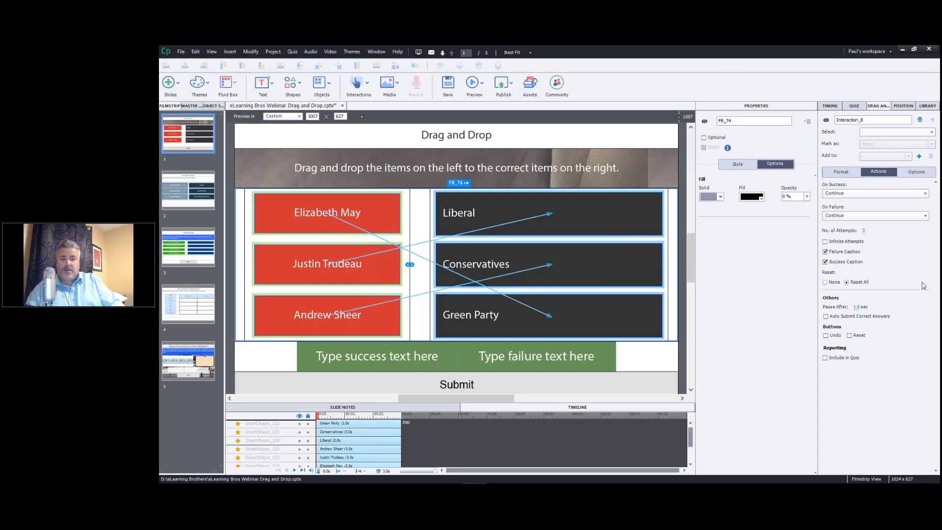
pyautogui.click(825, 317)
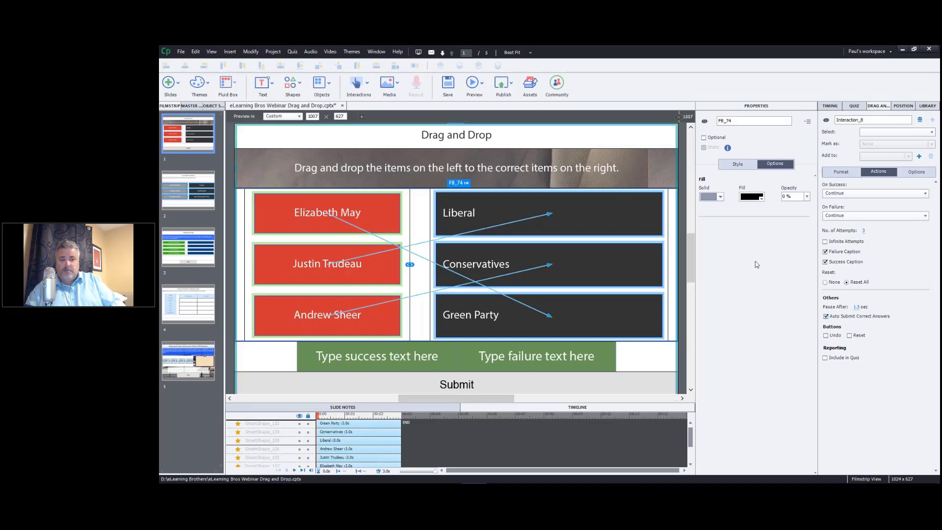
# Add an Undo button to the interaction and place it before Submit in the bottom fluid box.
pyautogui.click(826, 335)
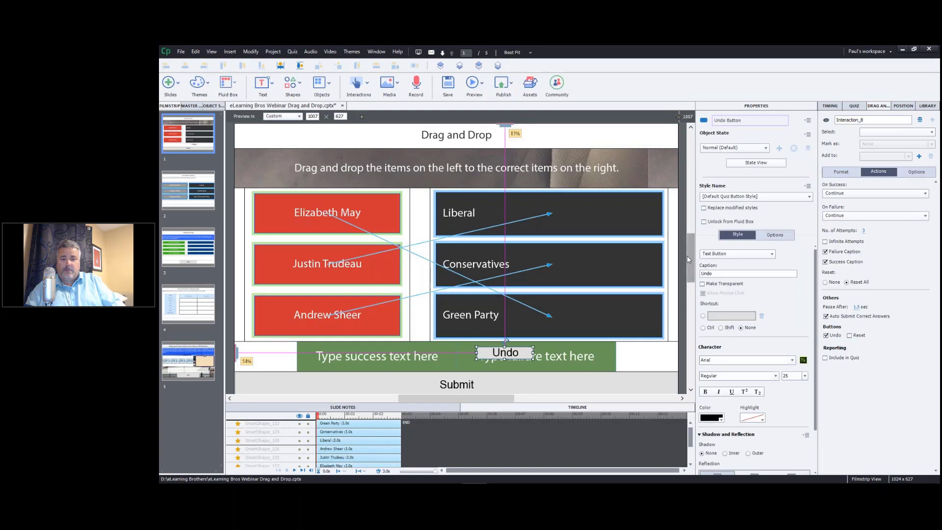
pyautogui.scroll(-3, 688, 267)
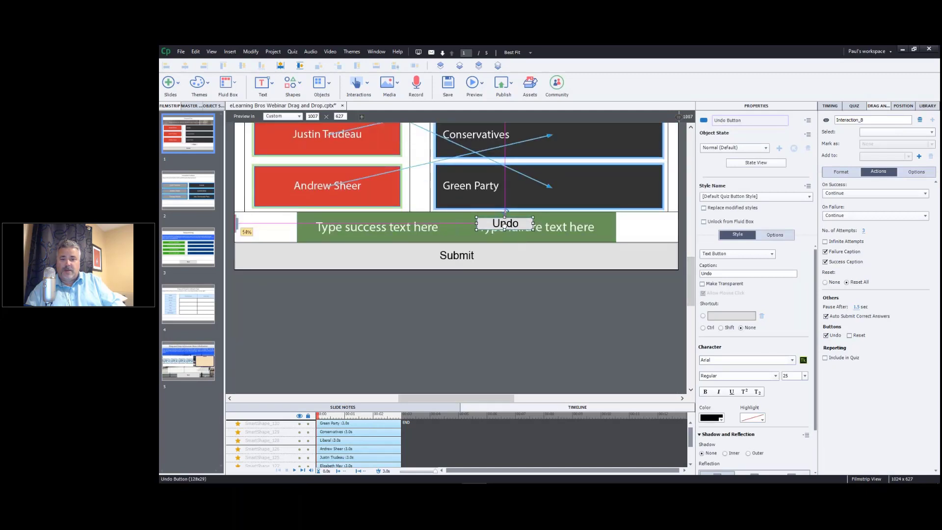
pyautogui.moveTo(479, 243); pyautogui.dragTo(461, 256)
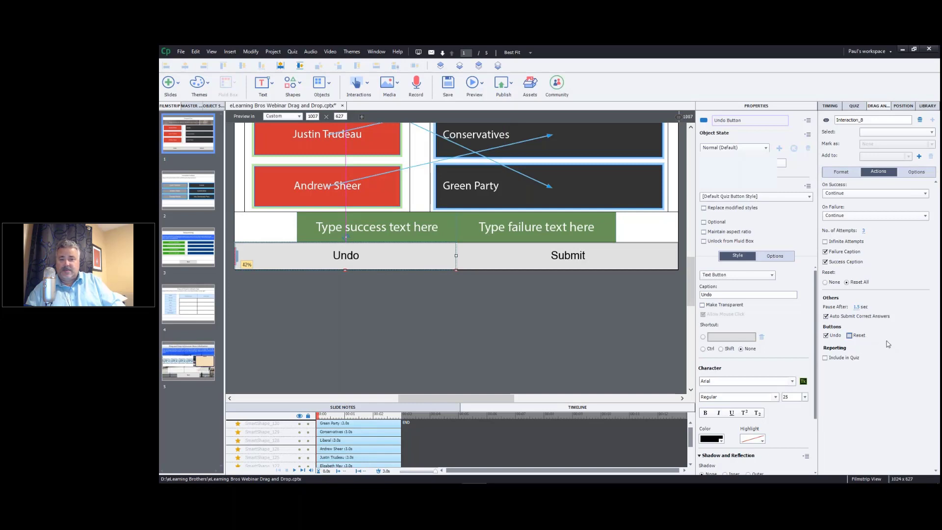
# Add a Reset button to the interaction and place it between Undo and Submit in the bottom fluid box.
pyautogui.click(848, 335)
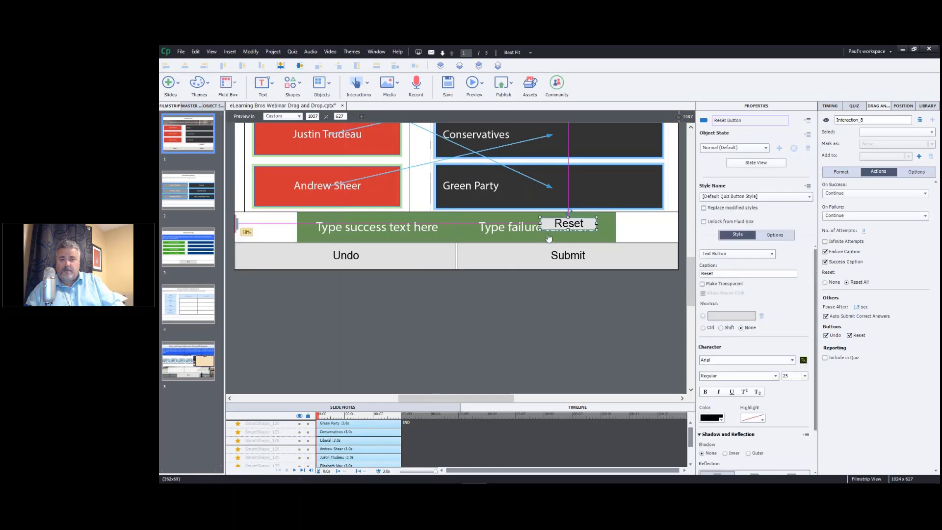
pyautogui.moveTo(569, 212); pyautogui.dragTo(456, 245)
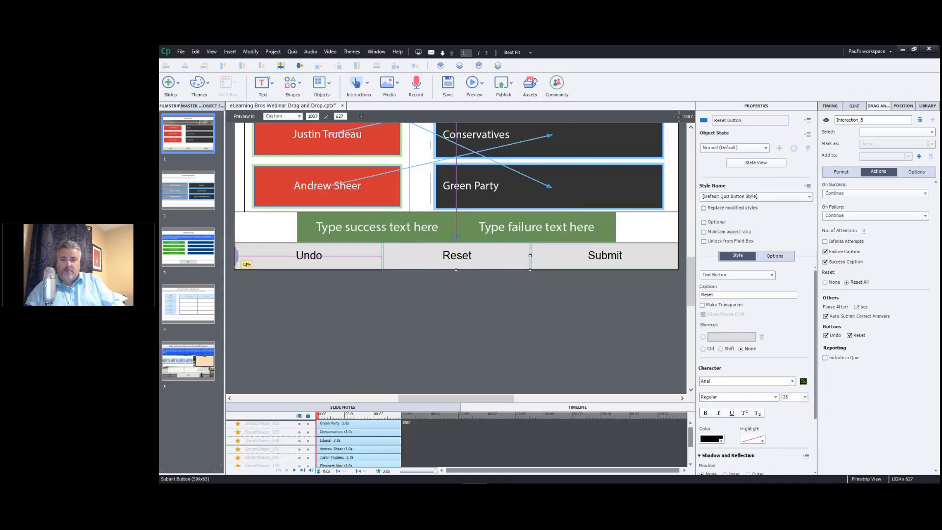
pyautogui.click(480, 299)
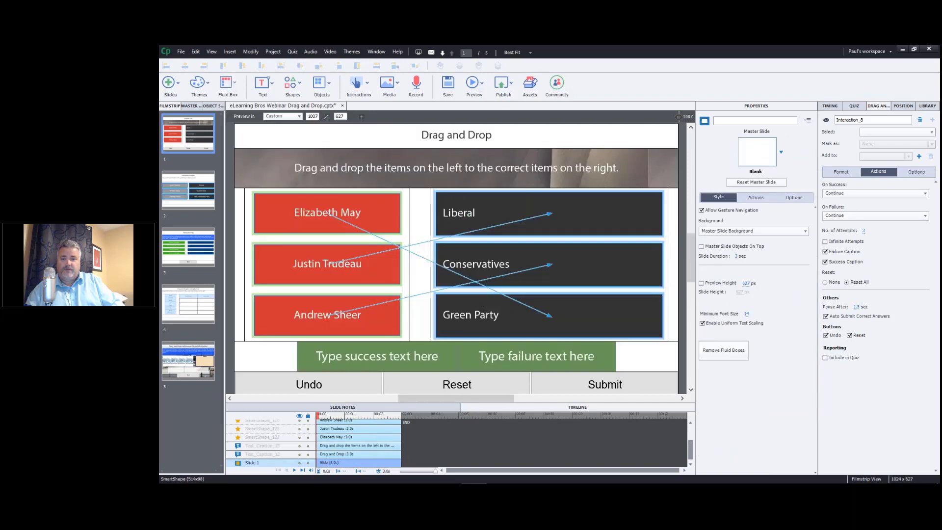
pyautogui.scroll(-1, 526, 300)
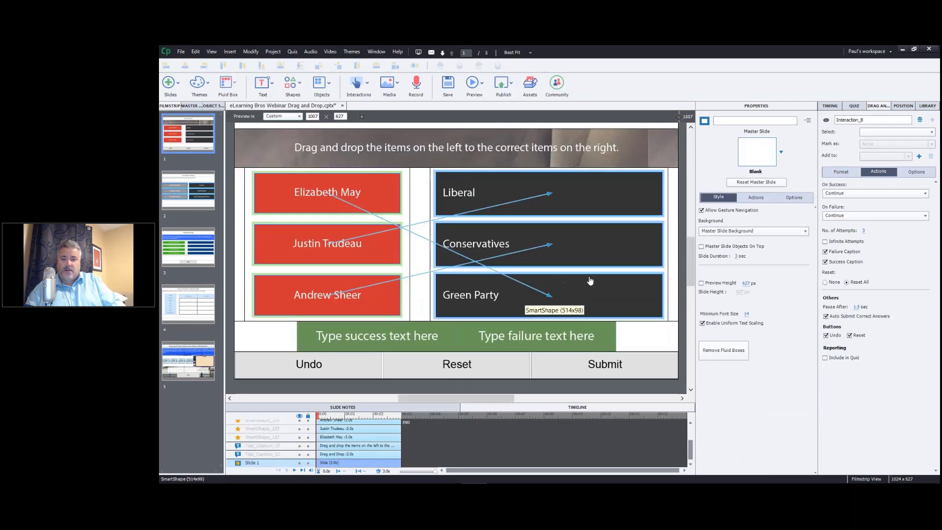
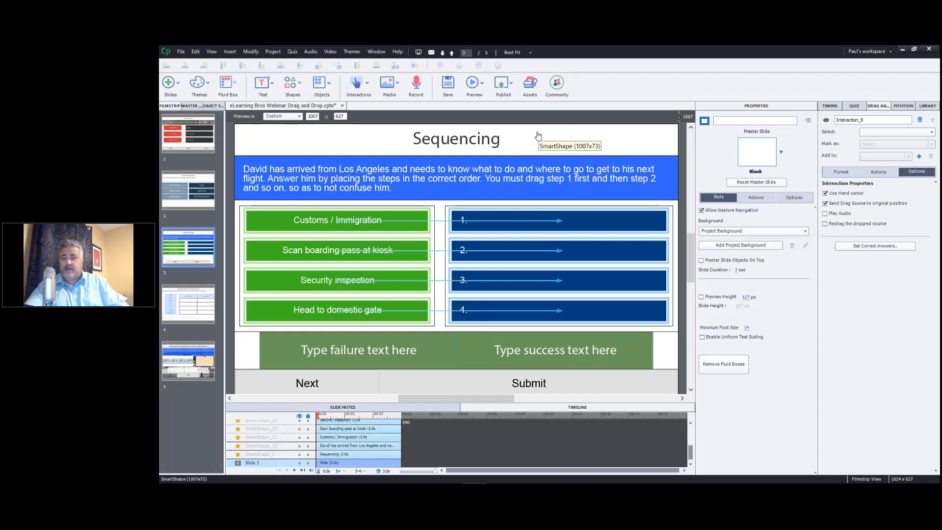
# Examine the title and question placeholders of the MCQ,T/F,FIB,Sequence quiz master slide.
pyautogui.click(190, 106)
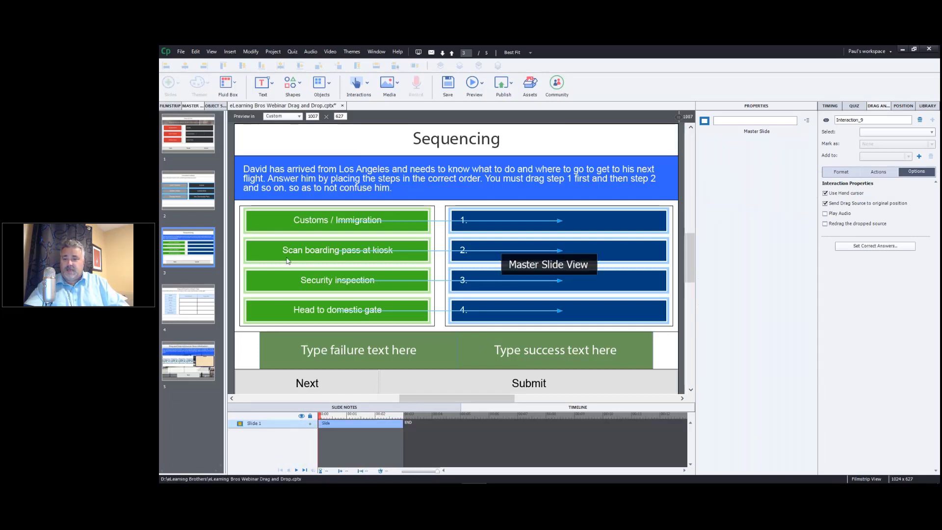
pyautogui.click(190, 271)
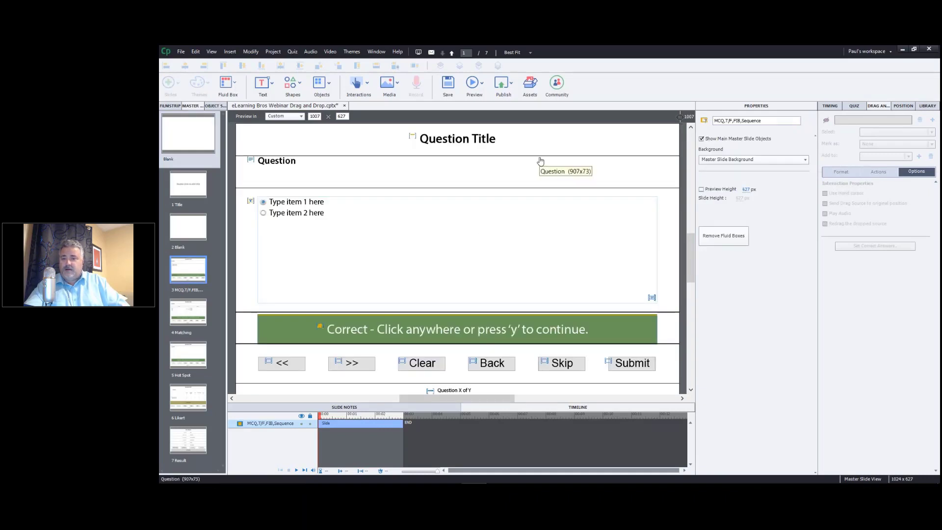
pyautogui.click(620, 140)
pyautogui.click(621, 173)
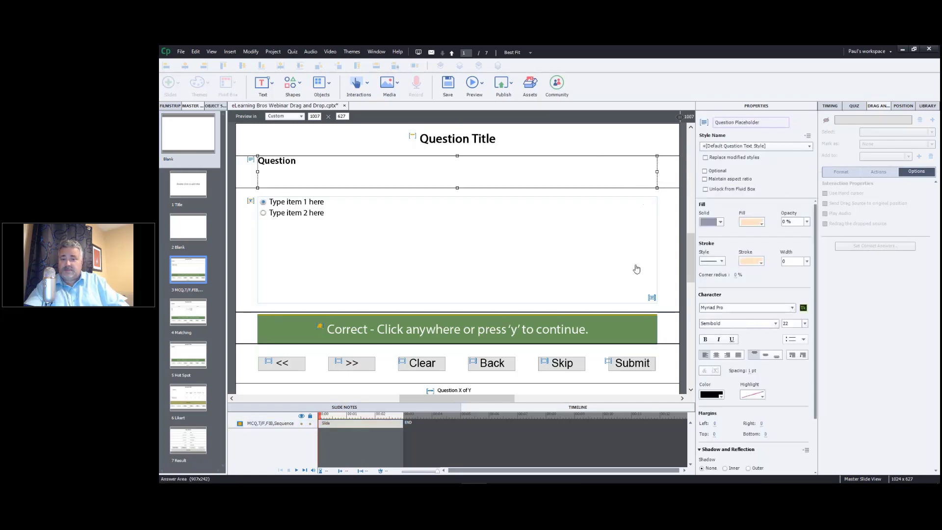
# Duplicate the Blank master slide and rename the copy as something else.
pyautogui.click(192, 230)
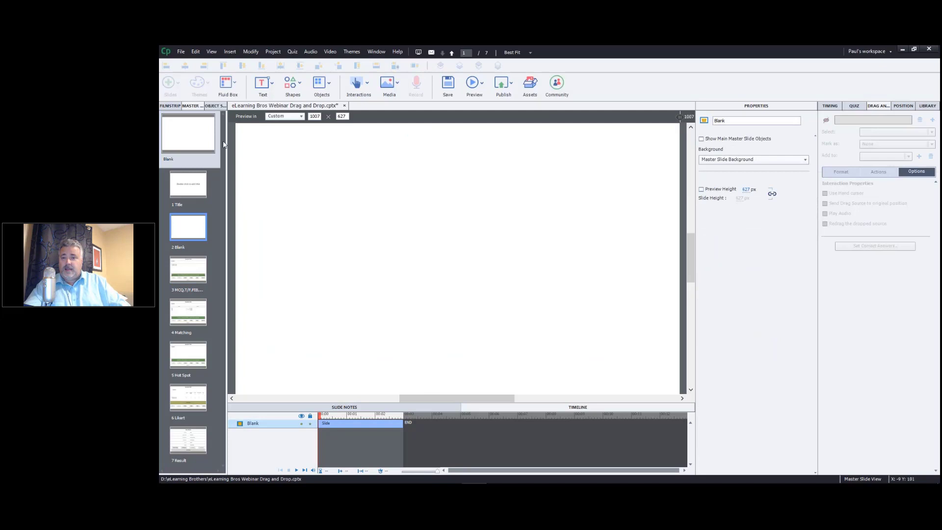
pyautogui.click(227, 83)
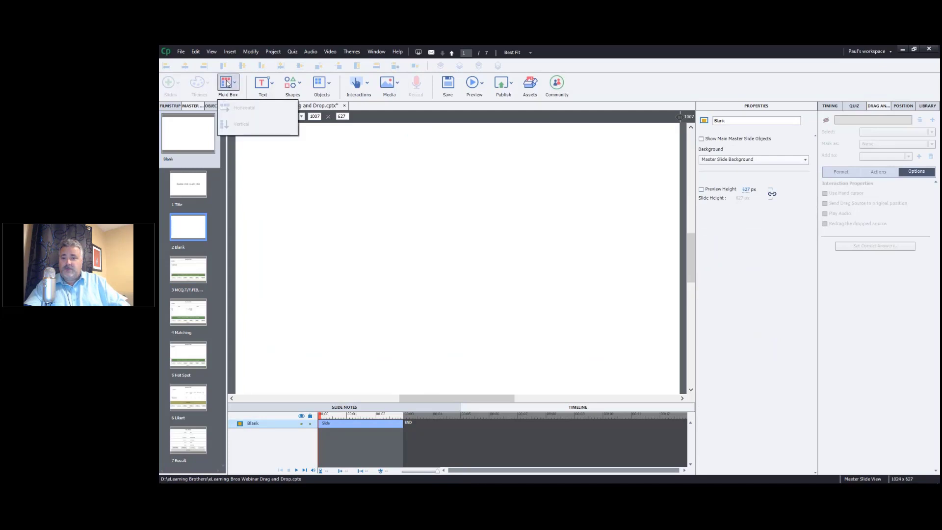
pyautogui.click(194, 234)
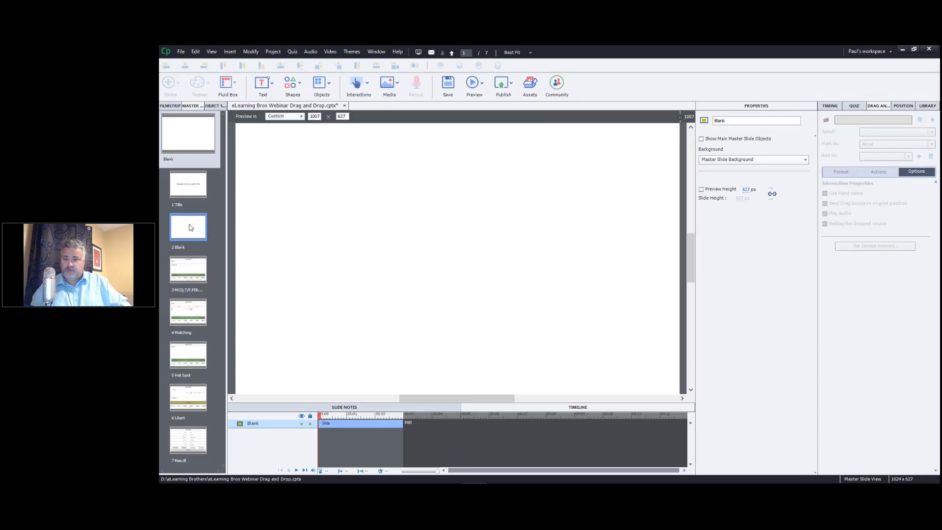
pyautogui.hotkey('ctrl', 'd')
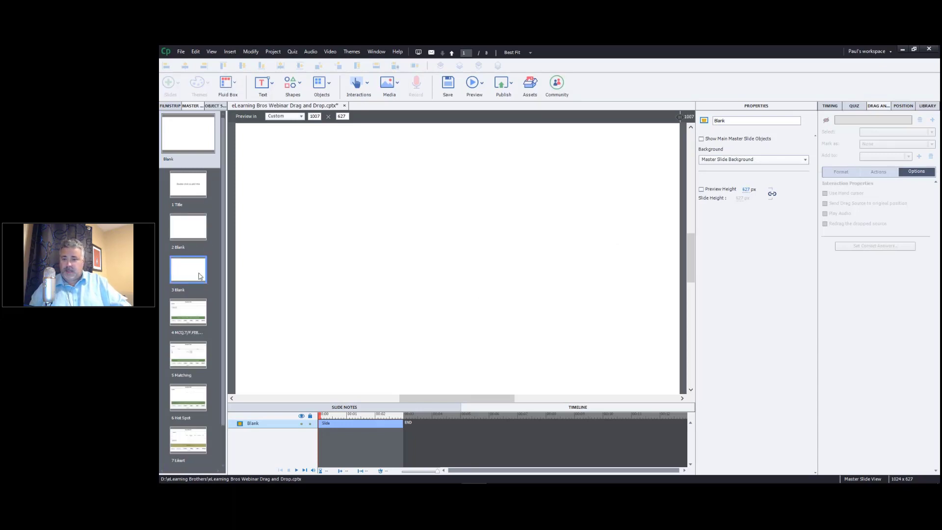
pyautogui.doubleClick(749, 120)
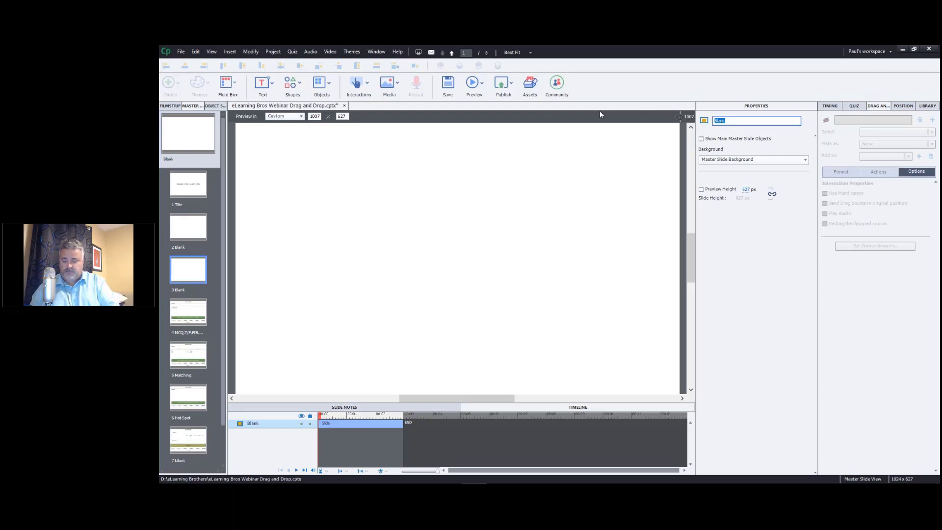
pyautogui.write('something else')
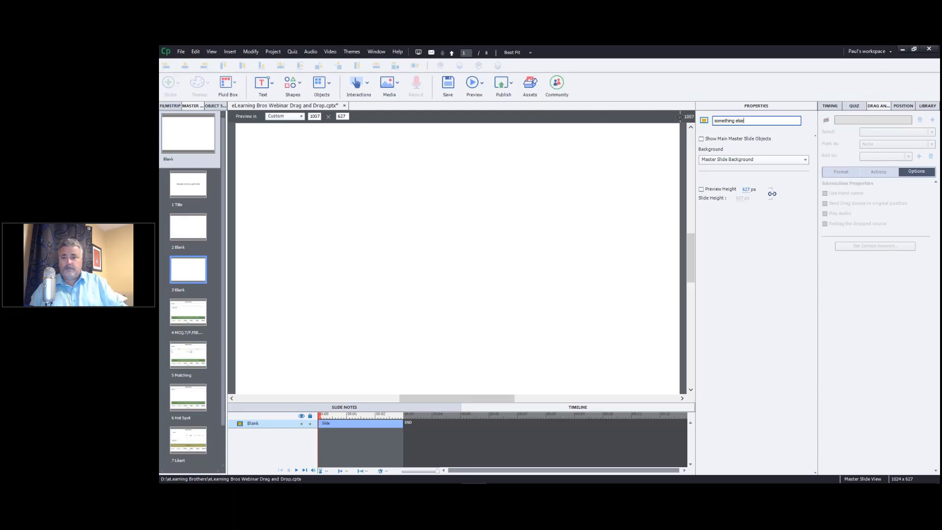
pyautogui.press('Return')
# Divide the something else master slide into five vertical fluid boxes.
pyautogui.click(227, 84)
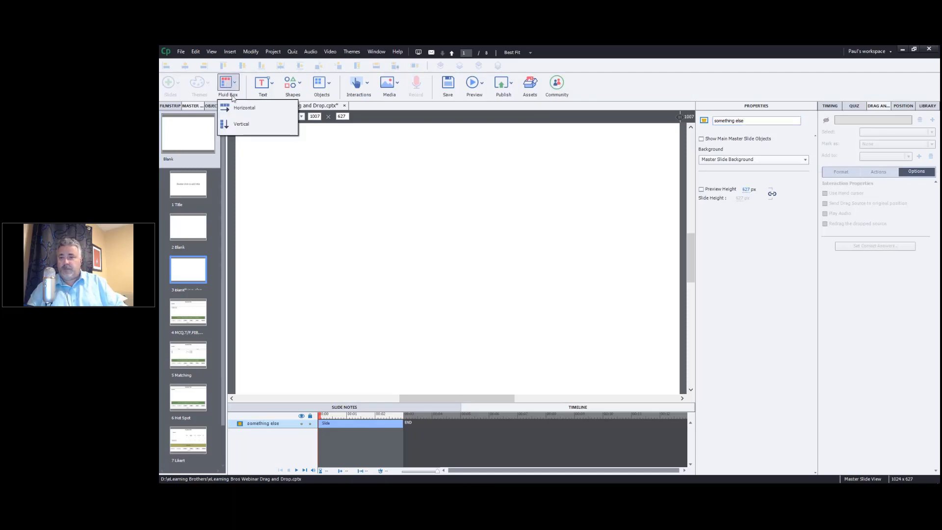
pyautogui.moveTo(255, 130)
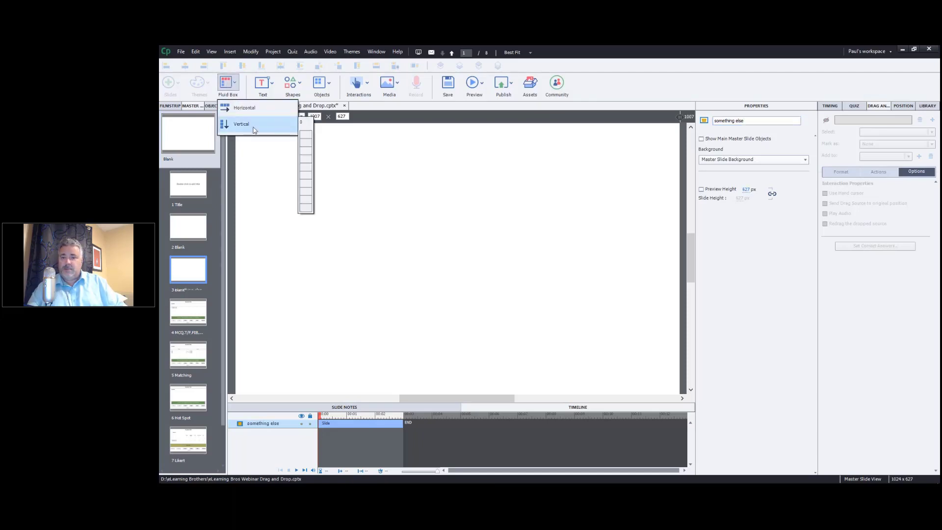
pyautogui.click(307, 170)
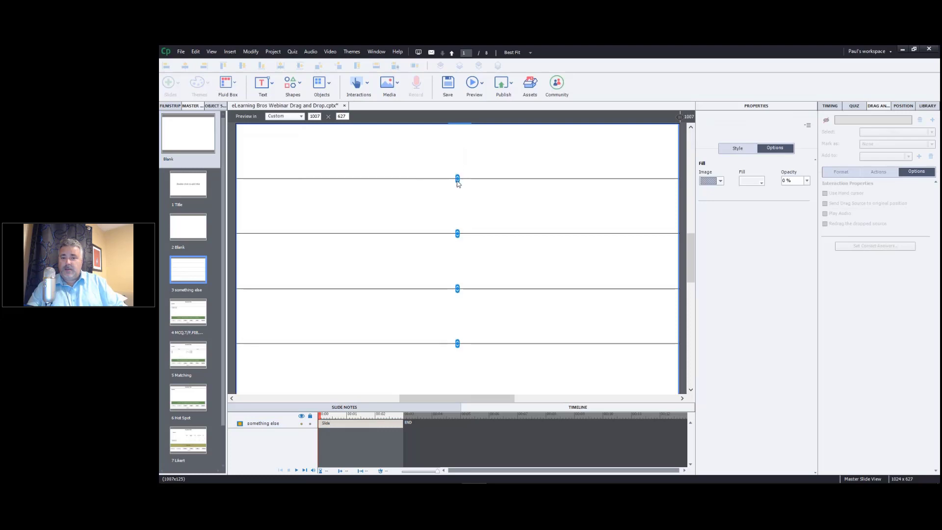
# Shrink the outer fluid boxes so the middle one is about 382 px high, and split it into two horizontal fluid boxes.
pyautogui.moveTo(456, 173); pyautogui.dragTo(457, 144)
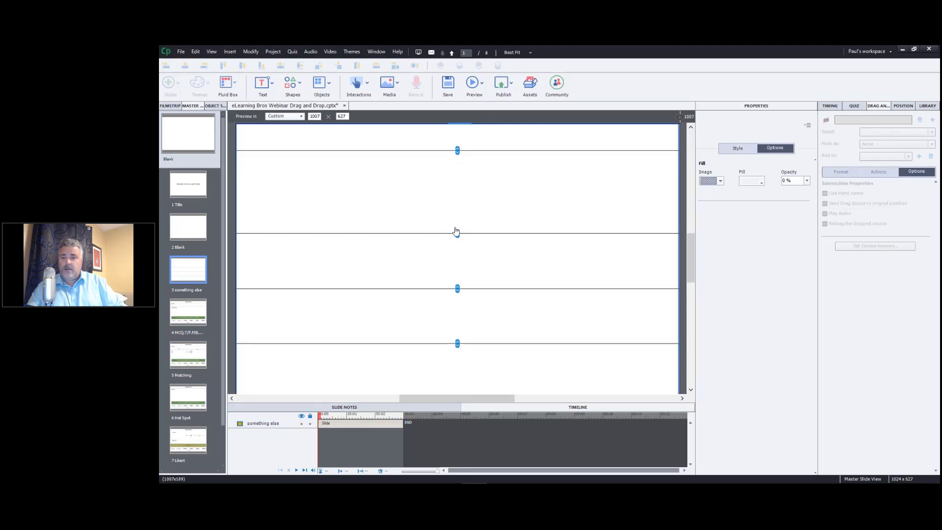
pyautogui.moveTo(457, 233); pyautogui.dragTo(457, 183)
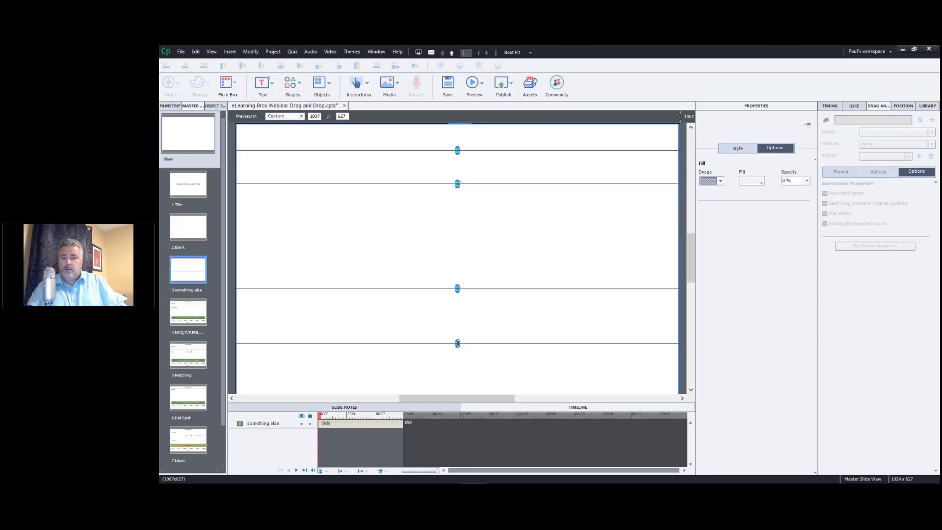
pyautogui.moveTo(457, 344); pyautogui.dragTo(459, 384)
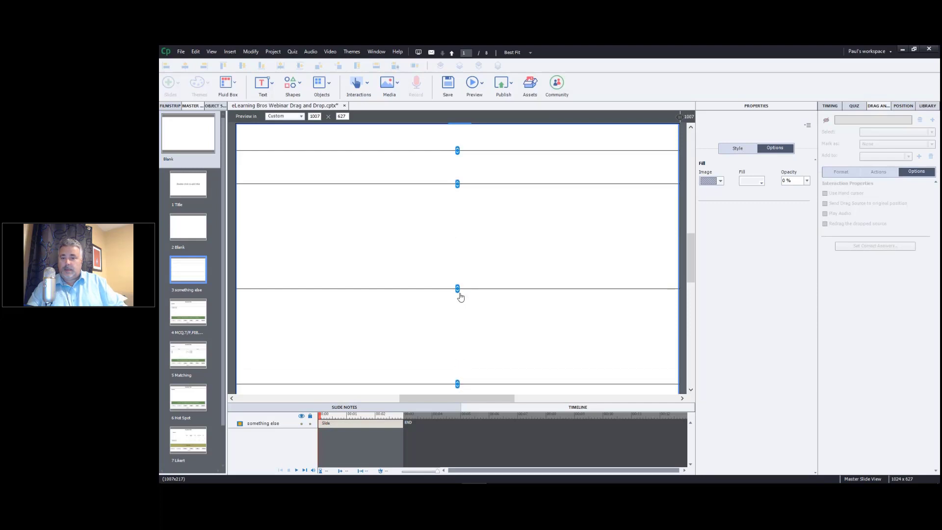
pyautogui.moveTo(457, 288); pyautogui.dragTo(457, 351)
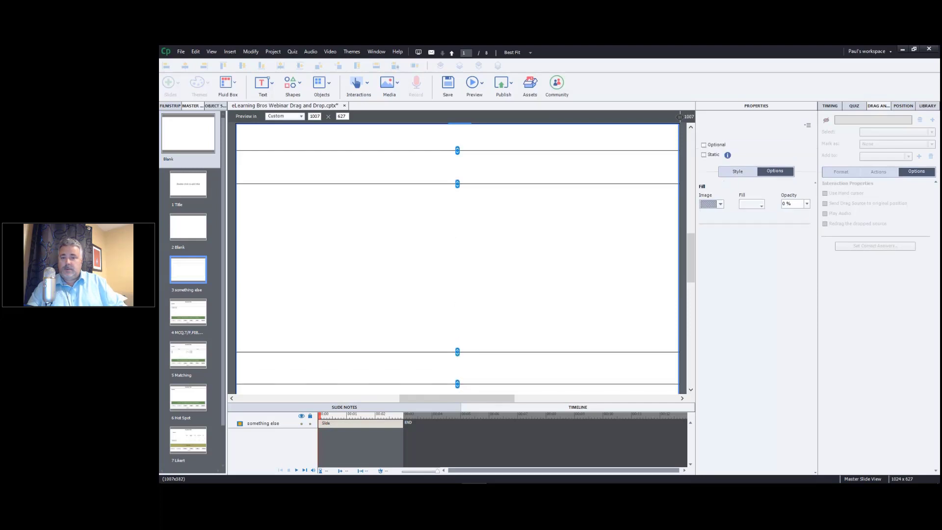
pyautogui.click(231, 85)
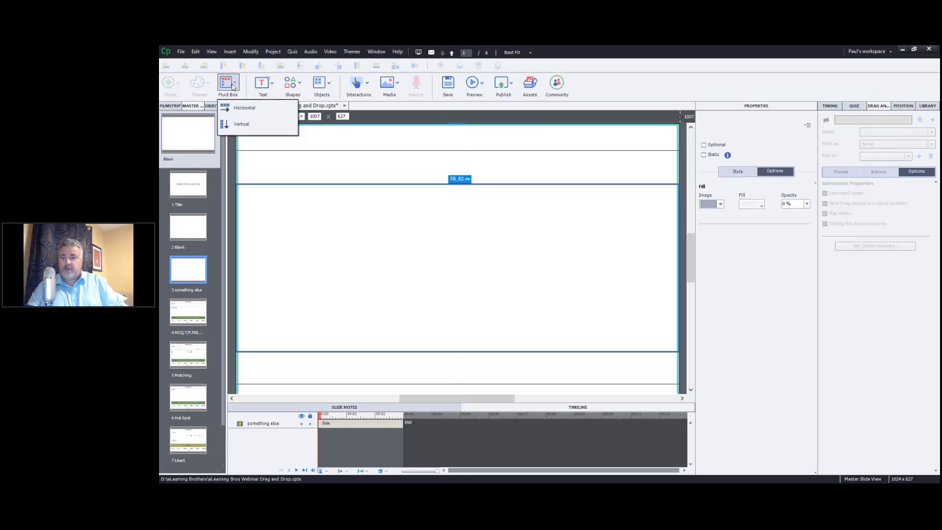
pyautogui.click(242, 110)
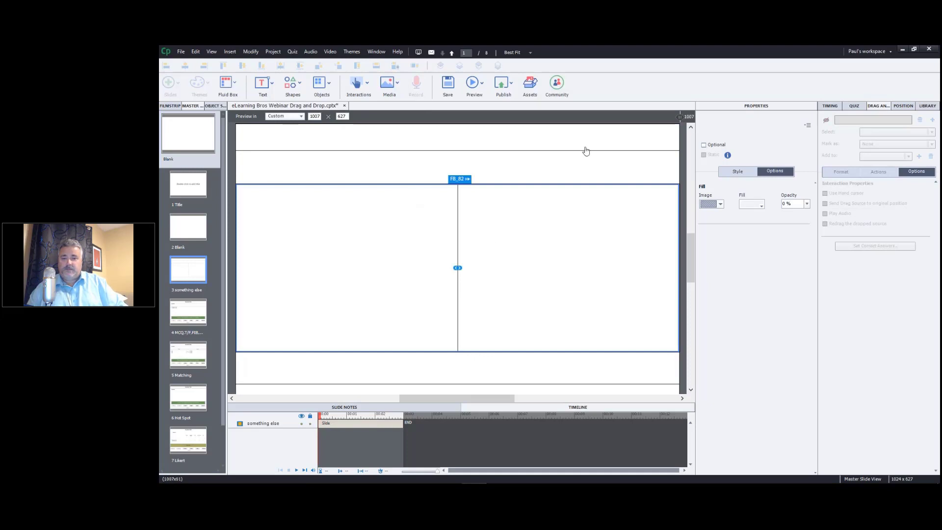
# Insert two new slides based on the something else master slide after the Sequencing slide.
pyautogui.click(170, 106)
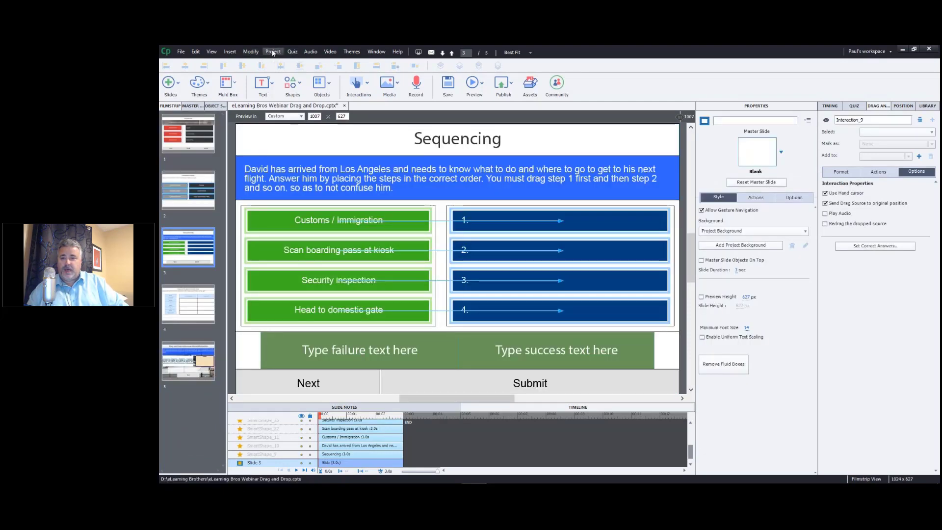
pyautogui.click(234, 52)
pyautogui.moveTo(238, 61)
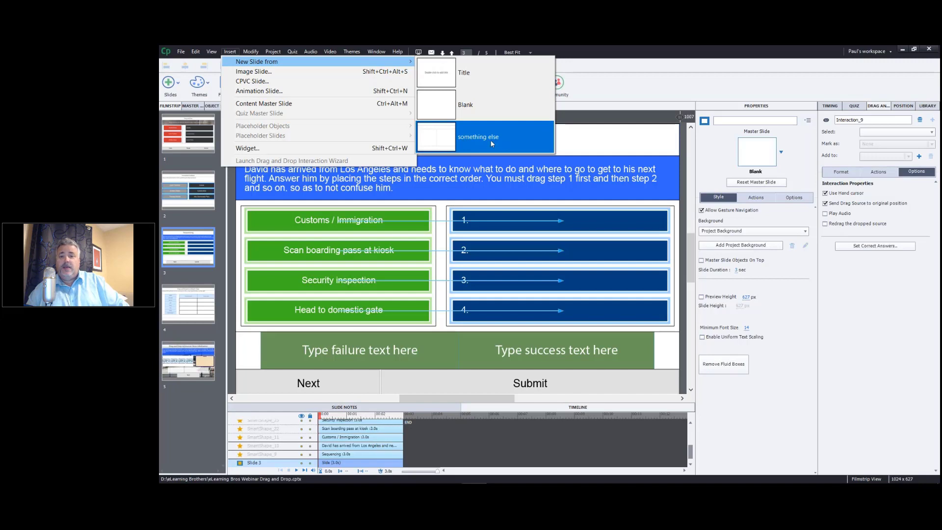
pyautogui.click(504, 140)
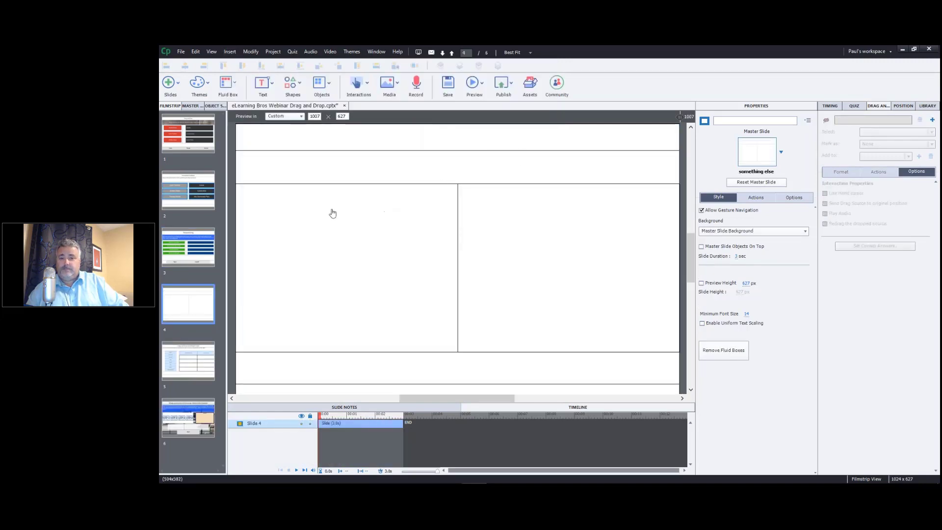
pyautogui.click(229, 51)
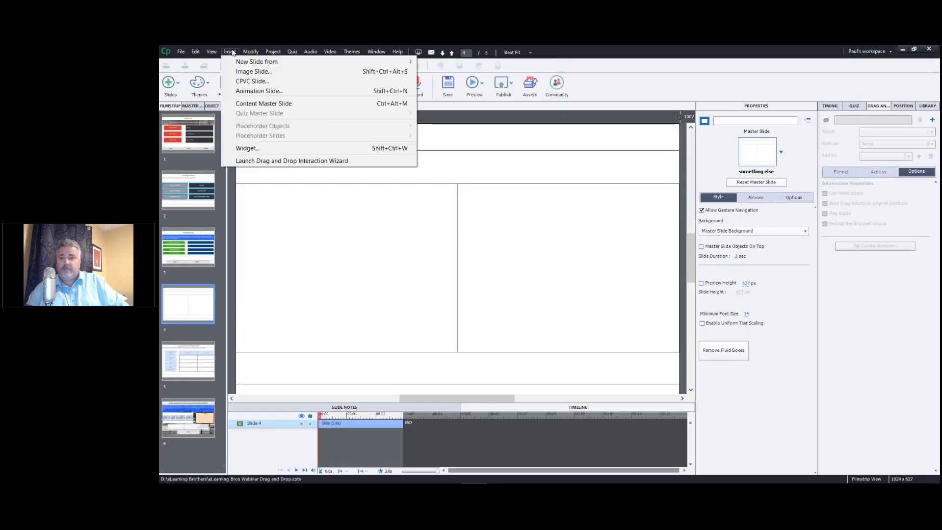
pyautogui.moveTo(237, 61)
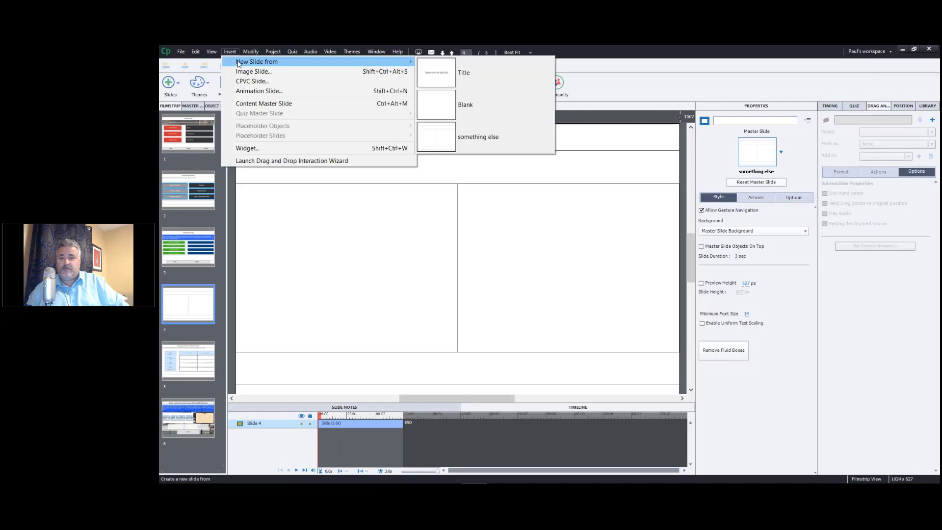
pyautogui.click(475, 139)
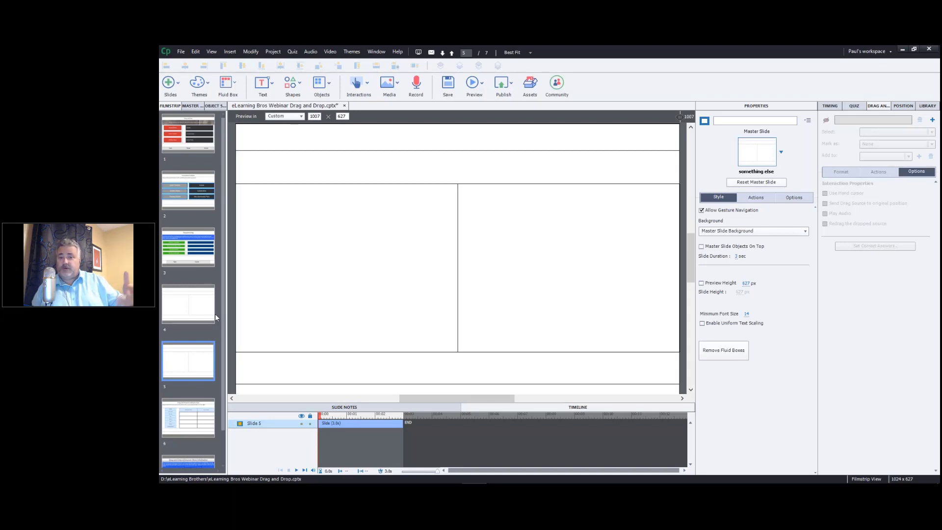
# Review the Sequence-type correct answers of the Sequencing slide's drag-and-drop interaction and leave them unchanged.
pyautogui.click(207, 252)
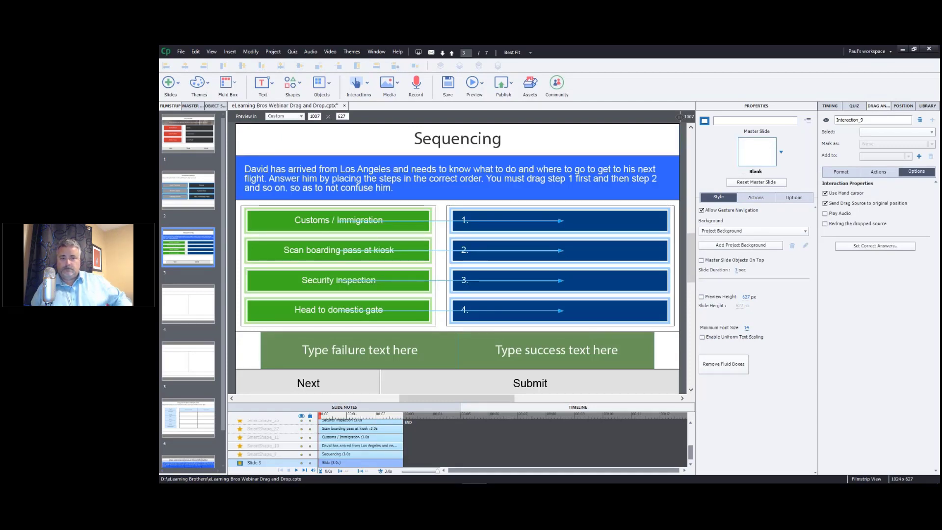
pyautogui.click(886, 246)
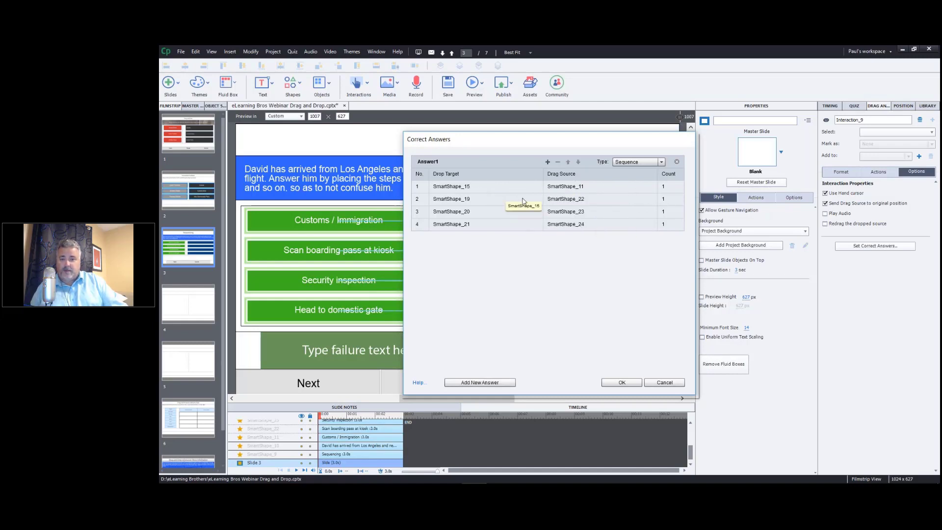
pyautogui.click(597, 190)
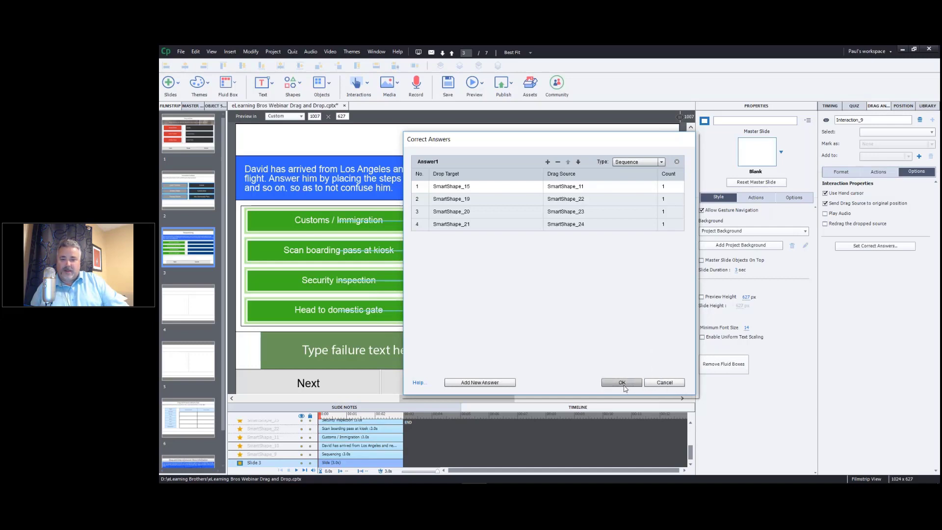
pyautogui.click(664, 382)
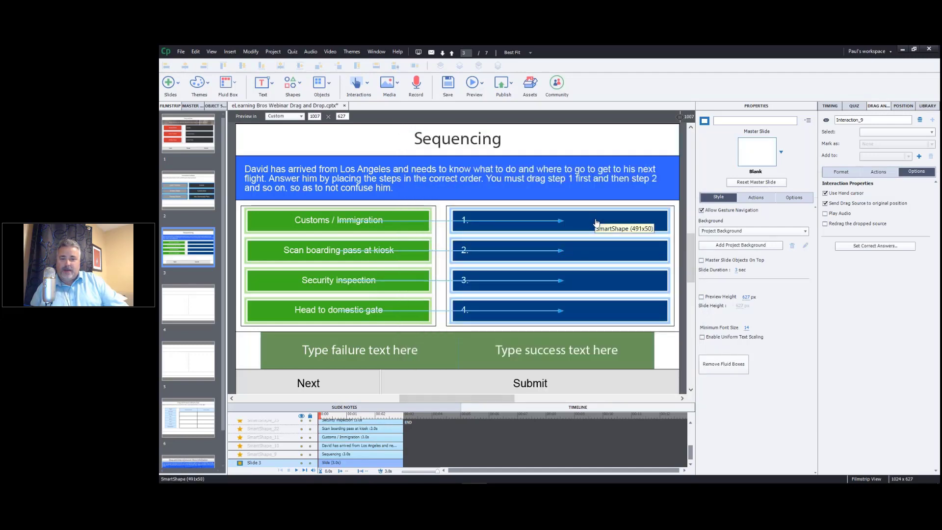
# Preview the next five slides and submit the Sequencing interaction with Security inspection in slot 2 and Scan boarding pass at kiosk in slot 3.
pyautogui.scroll(-1, 570, 360)
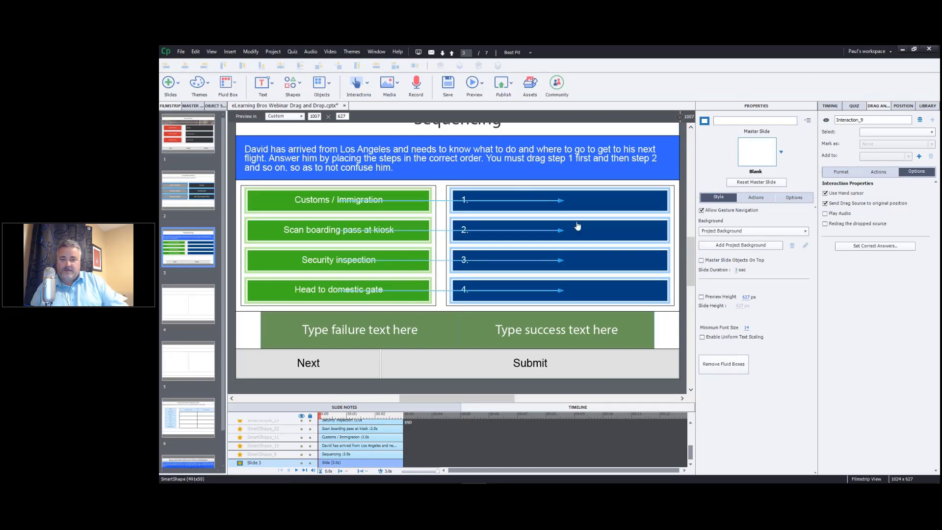
pyautogui.click(478, 87)
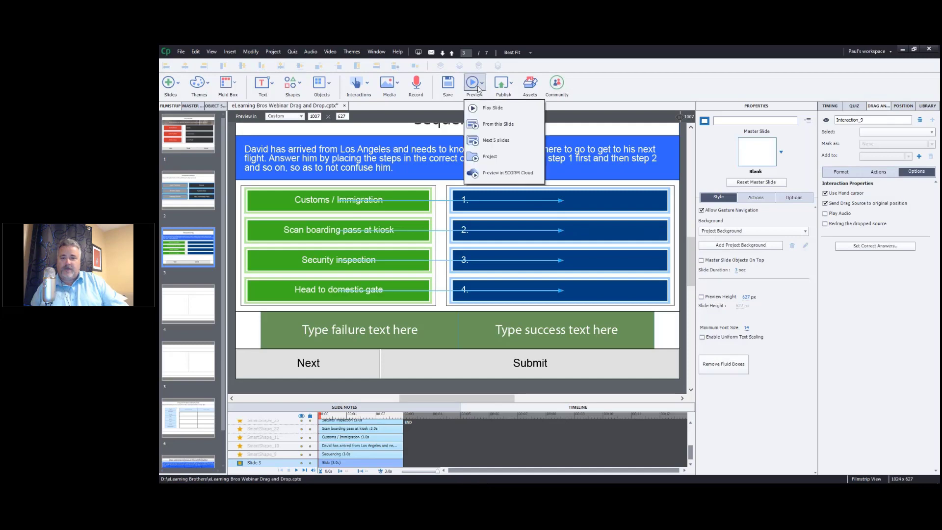
pyautogui.click(491, 141)
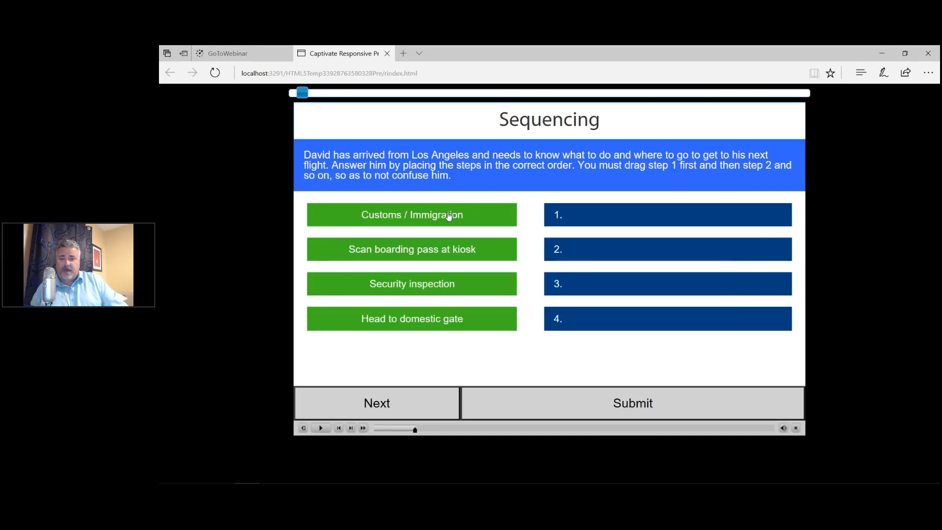
pyautogui.moveTo(450, 216); pyautogui.dragTo(716, 222)
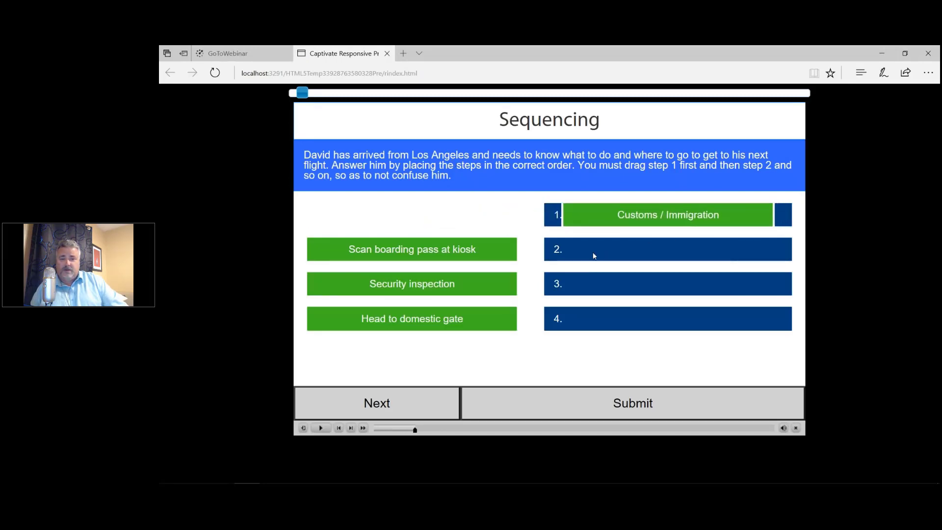
pyautogui.moveTo(465, 259); pyautogui.dragTo(717, 290)
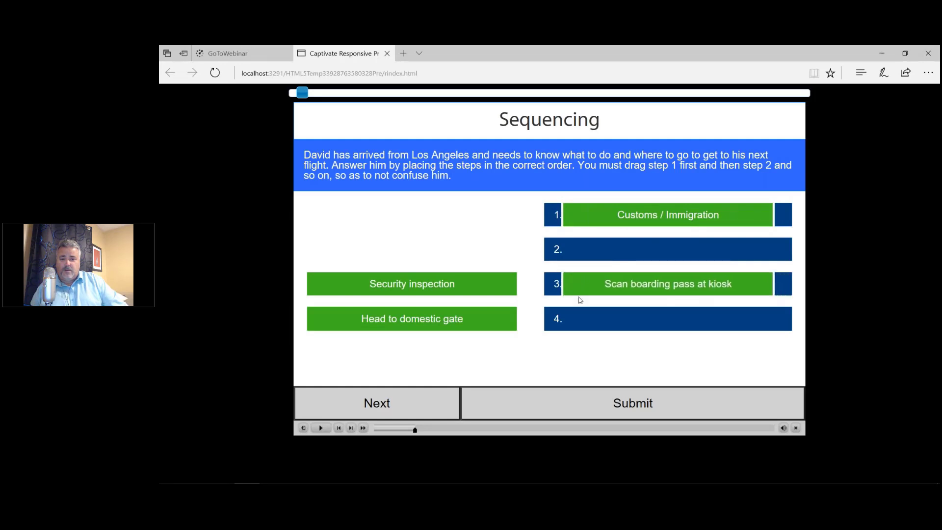
pyautogui.moveTo(458, 286); pyautogui.dragTo(701, 258)
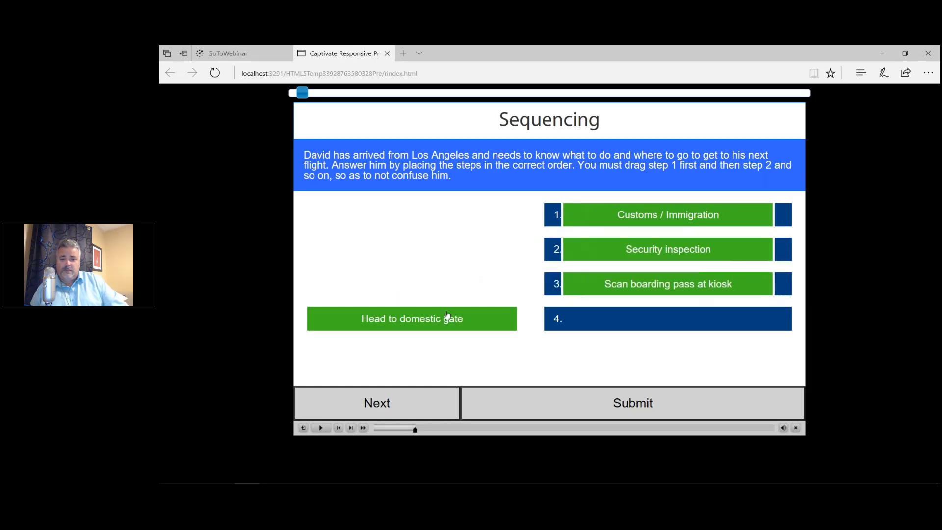
pyautogui.moveTo(440, 320); pyautogui.dragTo(717, 320)
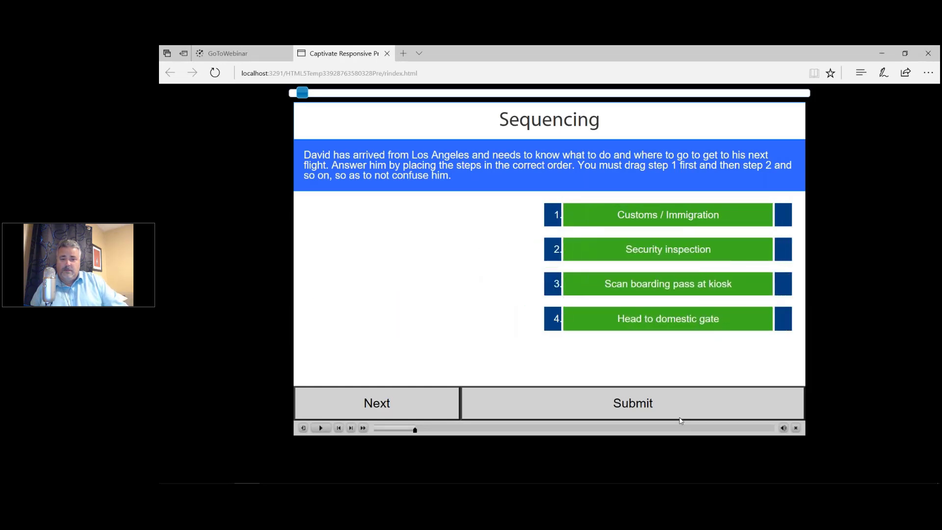
pyautogui.click(659, 410)
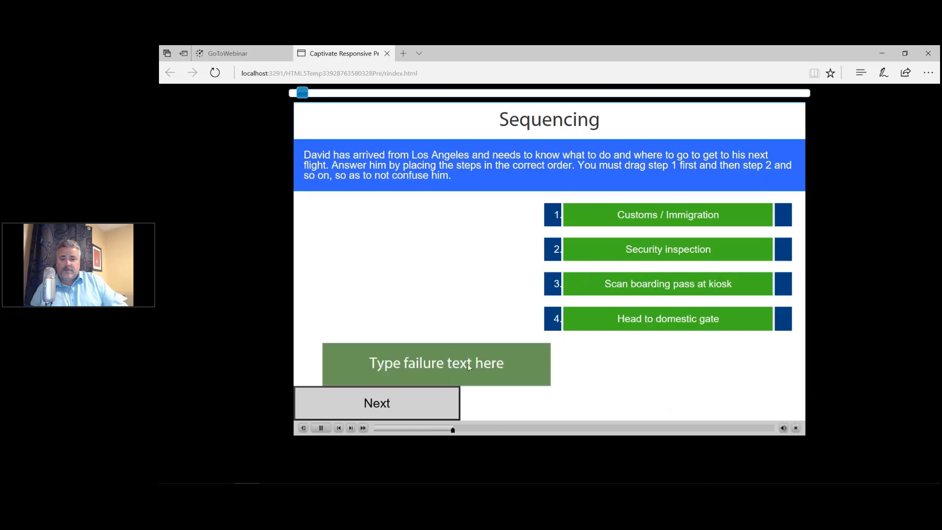
pyautogui.click(882, 53)
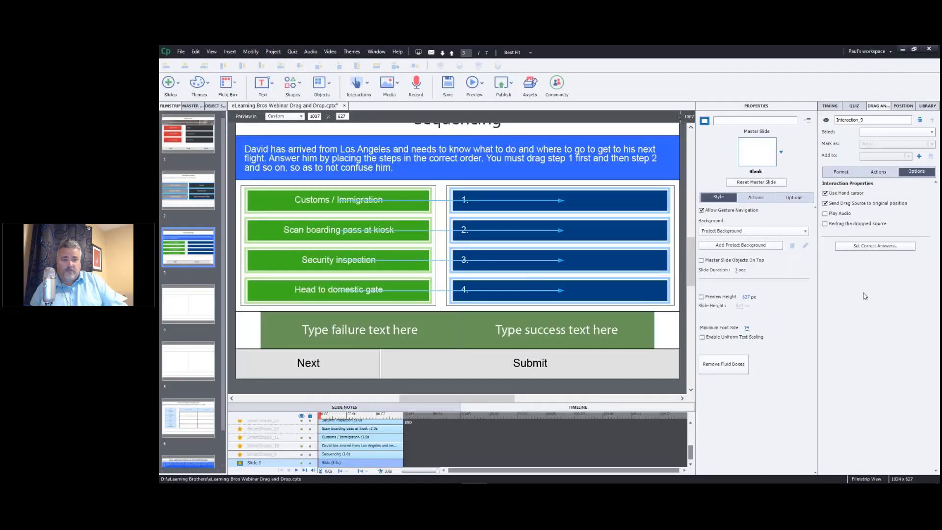
# Set the Sequencing interaction's number of attempts to 3 and its reset option to Reset All.
pyautogui.click(878, 172)
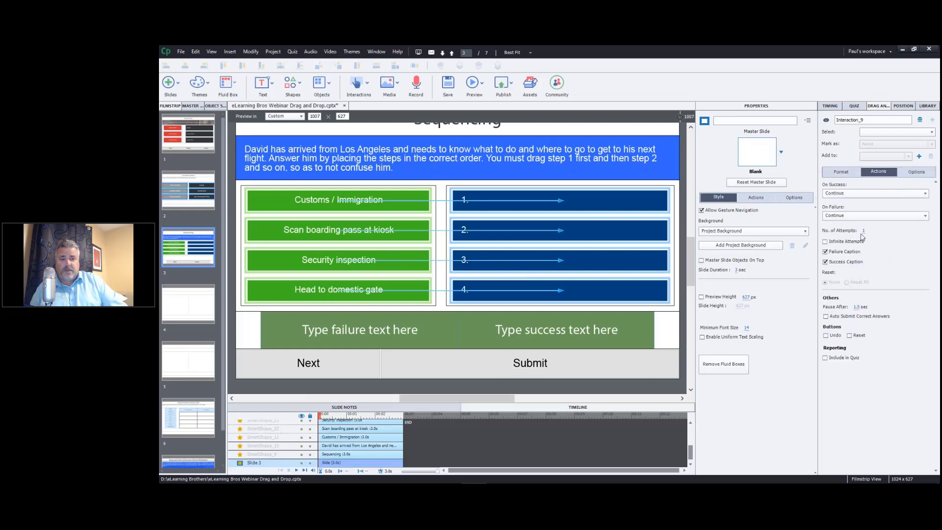
pyautogui.click(864, 232)
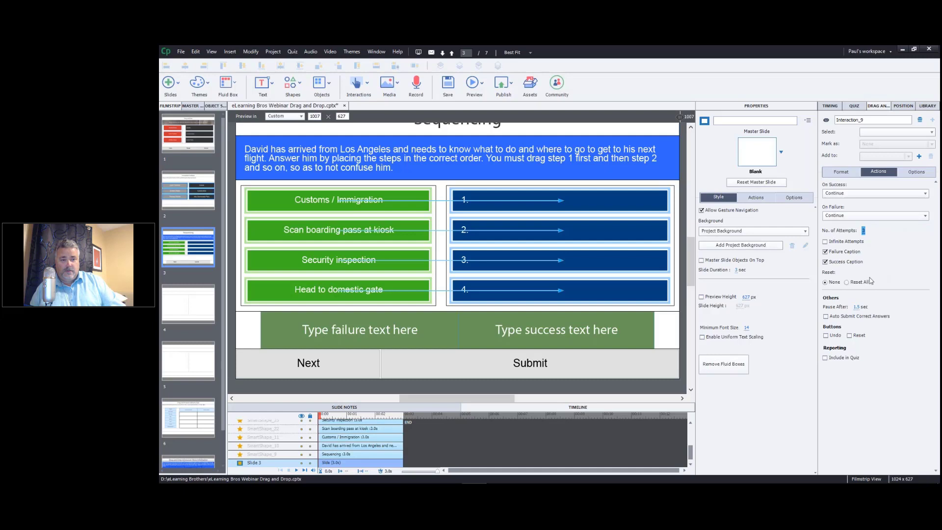
pyautogui.click(845, 282)
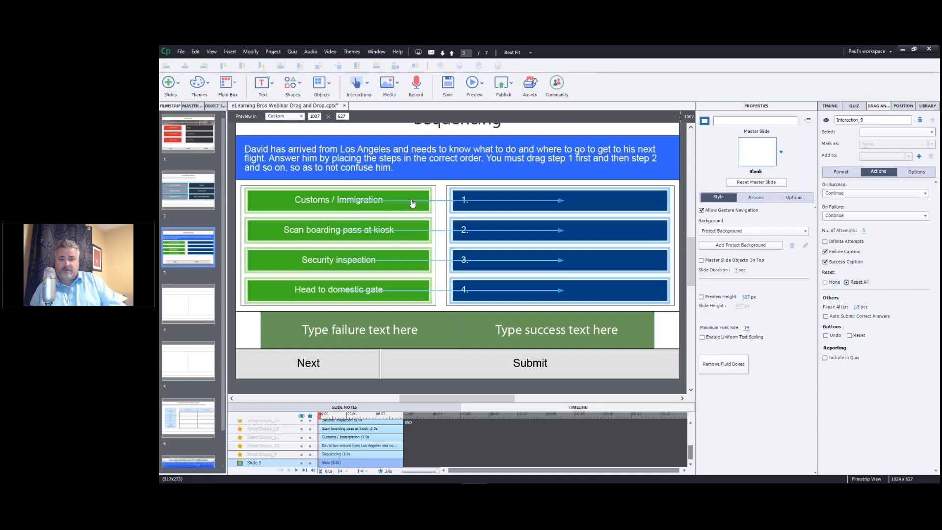
# Preview the next five slides and submit the Sequencing interaction with the steps placed in their matching slots in reverse order, from 4 to 1.
pyautogui.click(483, 82)
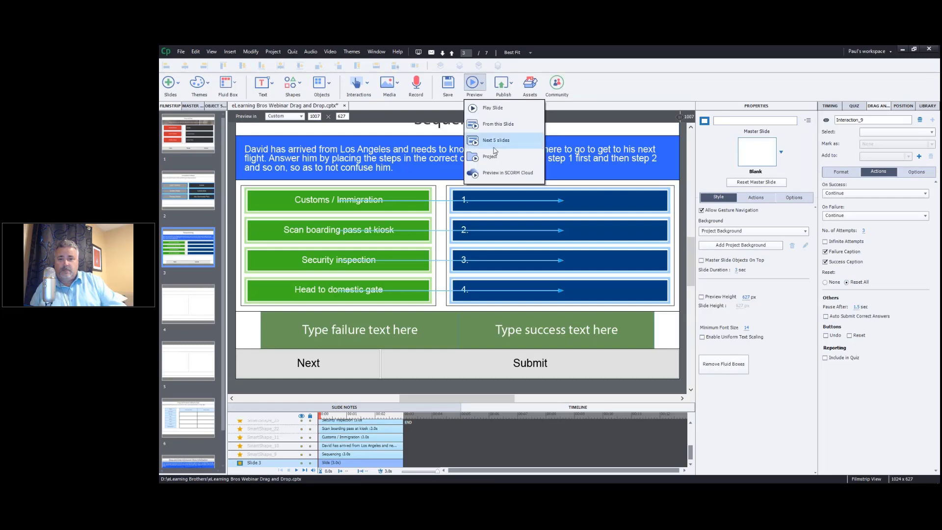
pyautogui.click(522, 141)
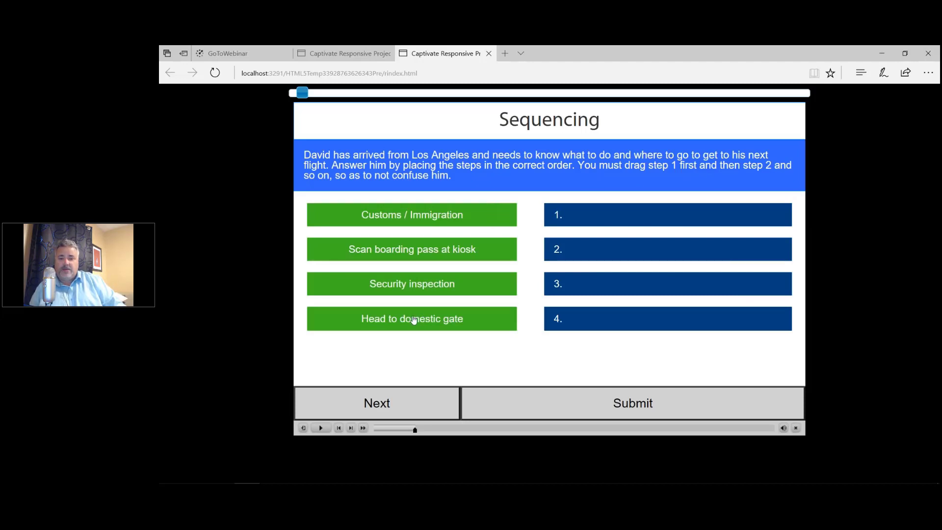
pyautogui.moveTo(413, 319); pyautogui.dragTo(677, 318)
pyautogui.moveTo(440, 284); pyautogui.dragTo(672, 282)
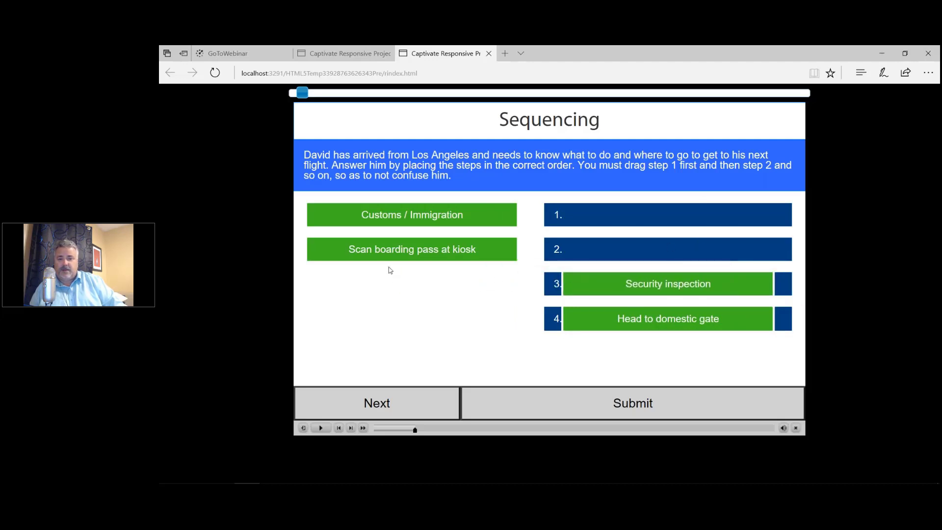
pyautogui.moveTo(391, 254); pyautogui.dragTo(655, 250)
pyautogui.moveTo(433, 214); pyautogui.dragTo(657, 222)
pyautogui.click(667, 398)
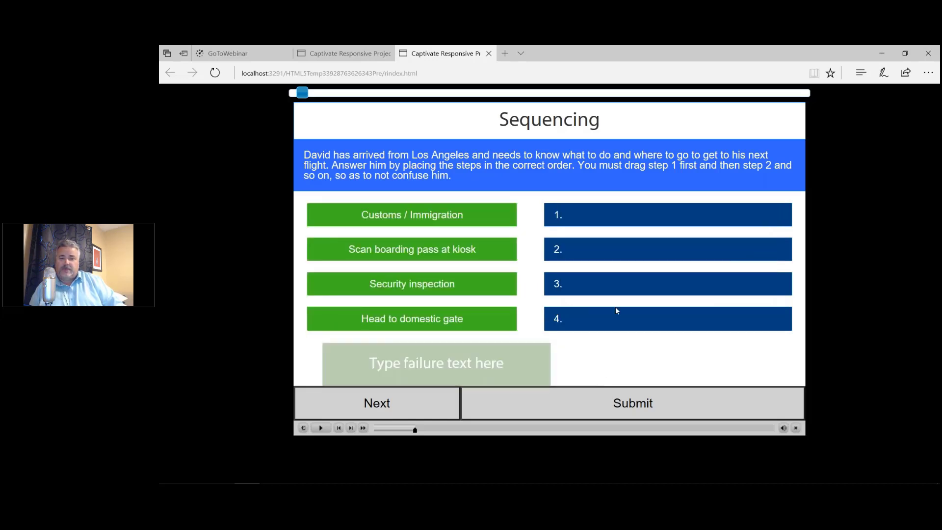
# Retry the Sequencing interaction by placing the four steps in order from slot 1 to 4, submit it, and return to the project.
pyautogui.moveTo(449, 222); pyautogui.dragTo(643, 219)
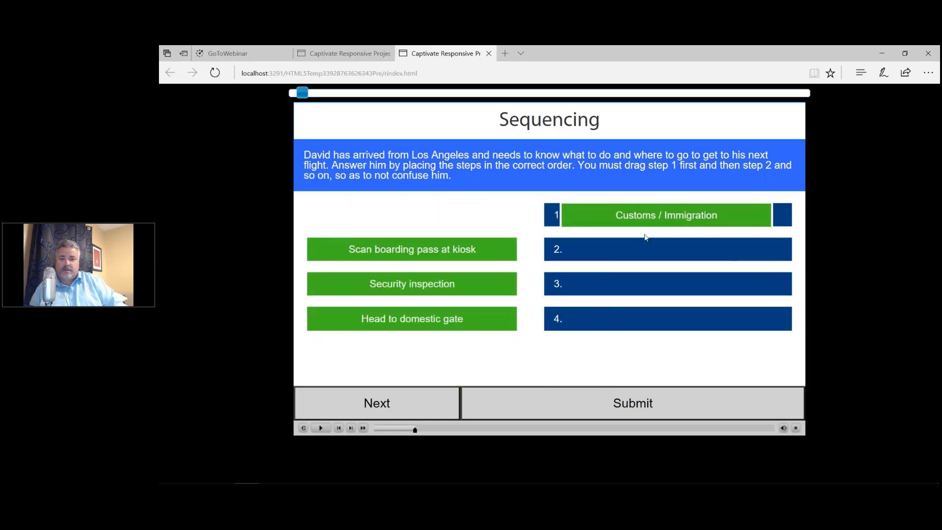
pyautogui.moveTo(446, 249); pyautogui.dragTo(736, 250)
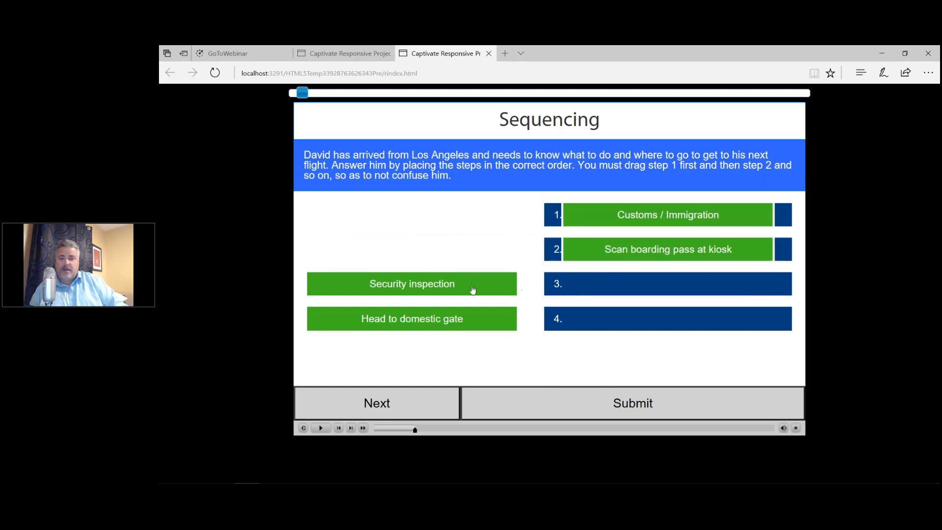
pyautogui.moveTo(458, 289); pyautogui.dragTo(742, 286)
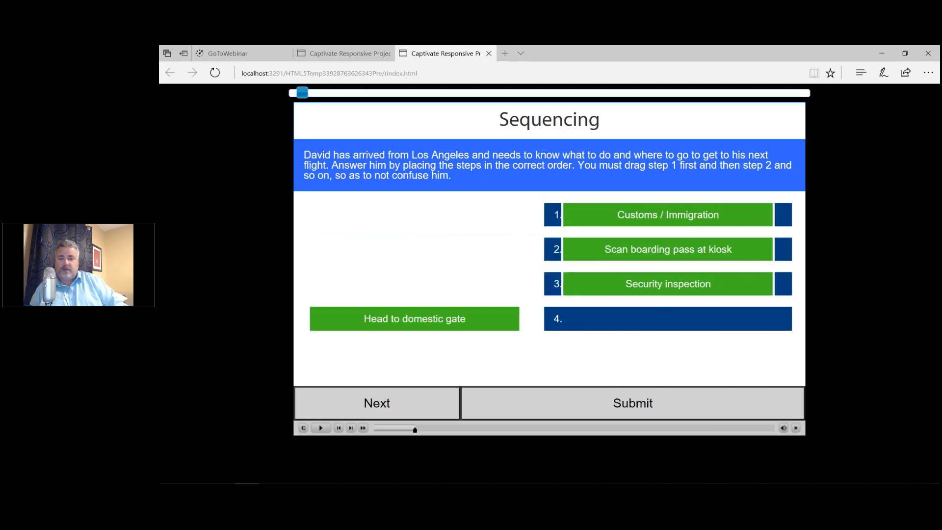
pyautogui.moveTo(451, 319); pyautogui.dragTo(721, 316)
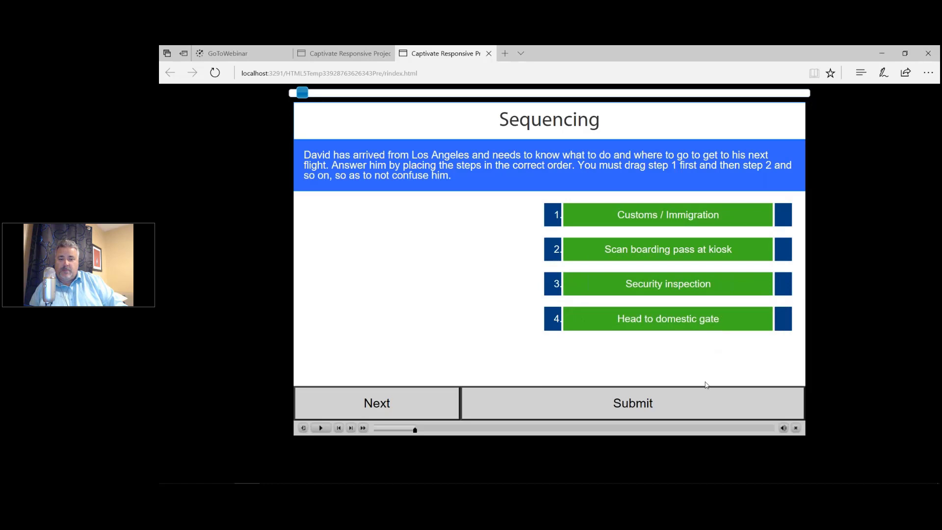
pyautogui.click(672, 403)
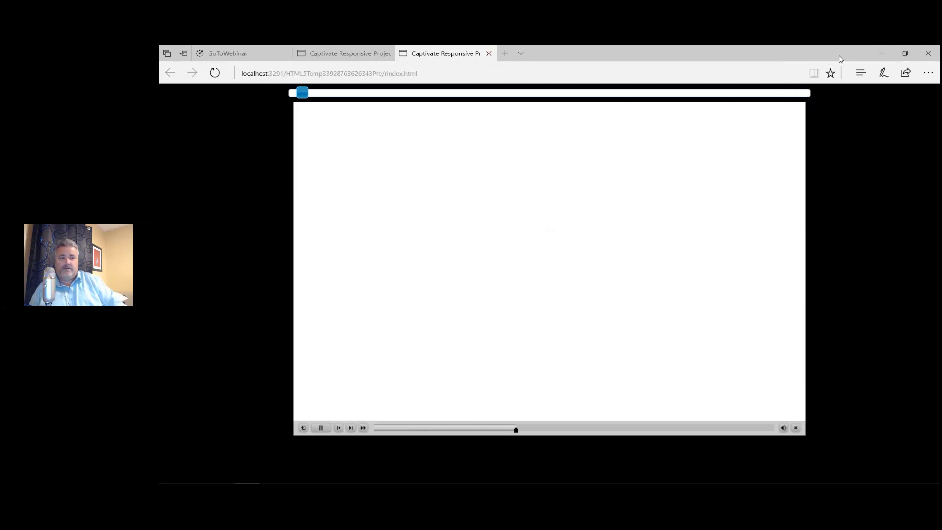
pyautogui.click(877, 53)
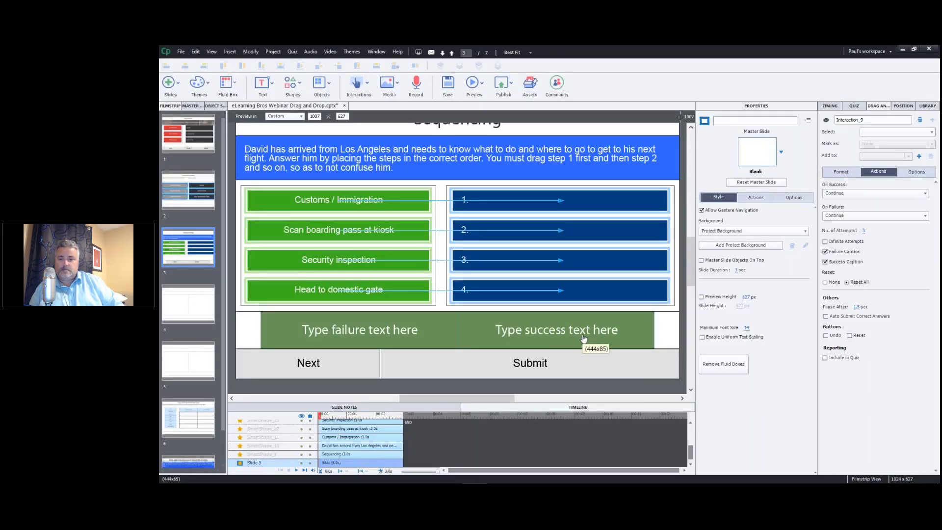
pyautogui.moveTo(600, 481)
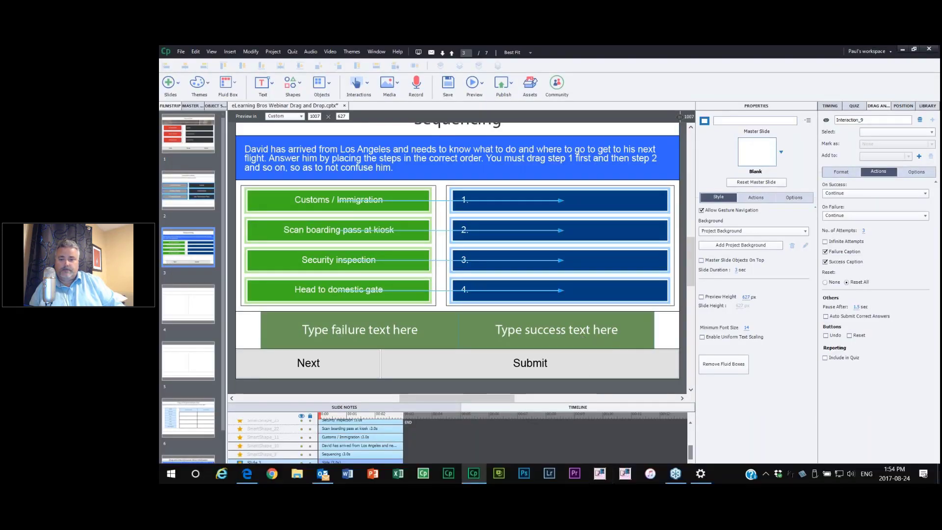